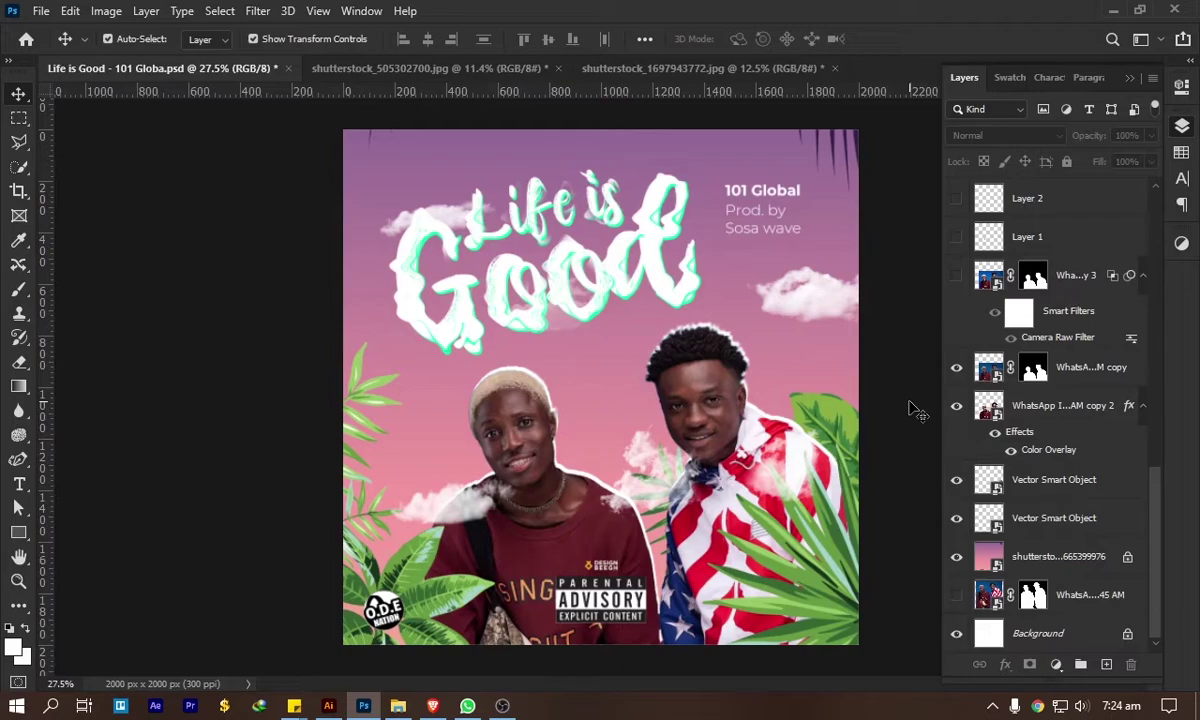
Step: Open the Camera Raw Filter on the photo layer of the two men and bring its Basic adjustments into view
{"action": "left_click", "coordinate": [553, 492]}
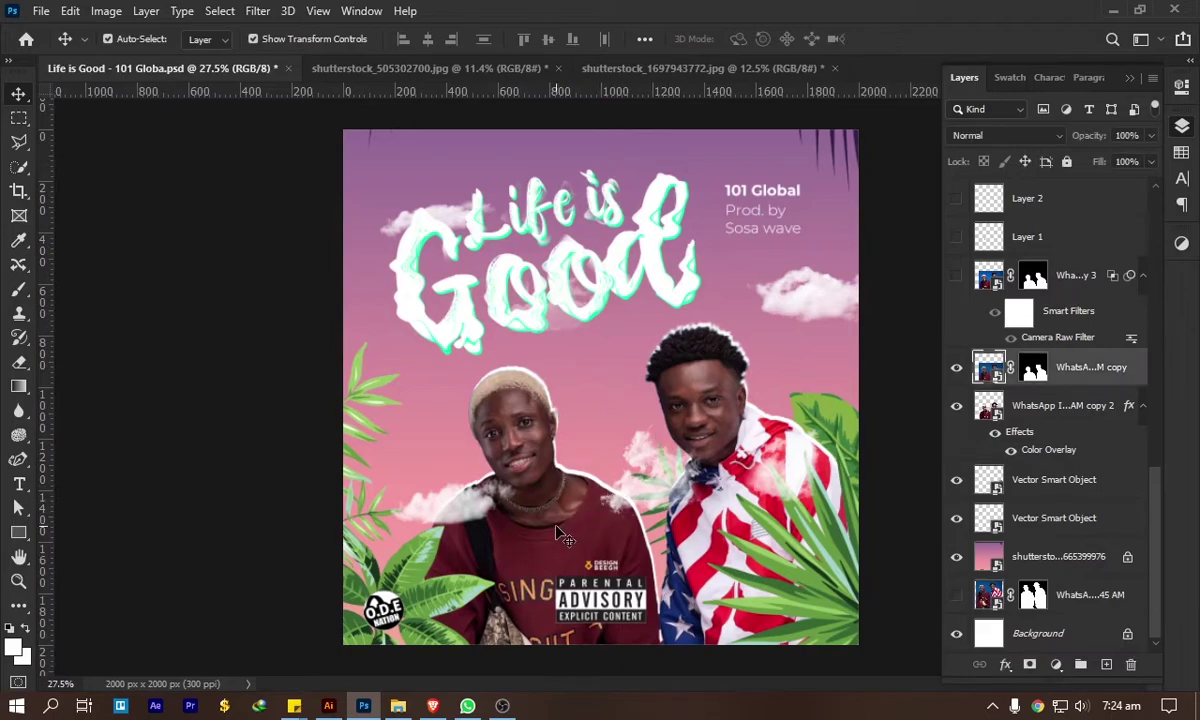
{"action": "left_click", "coordinate": [257, 10]}
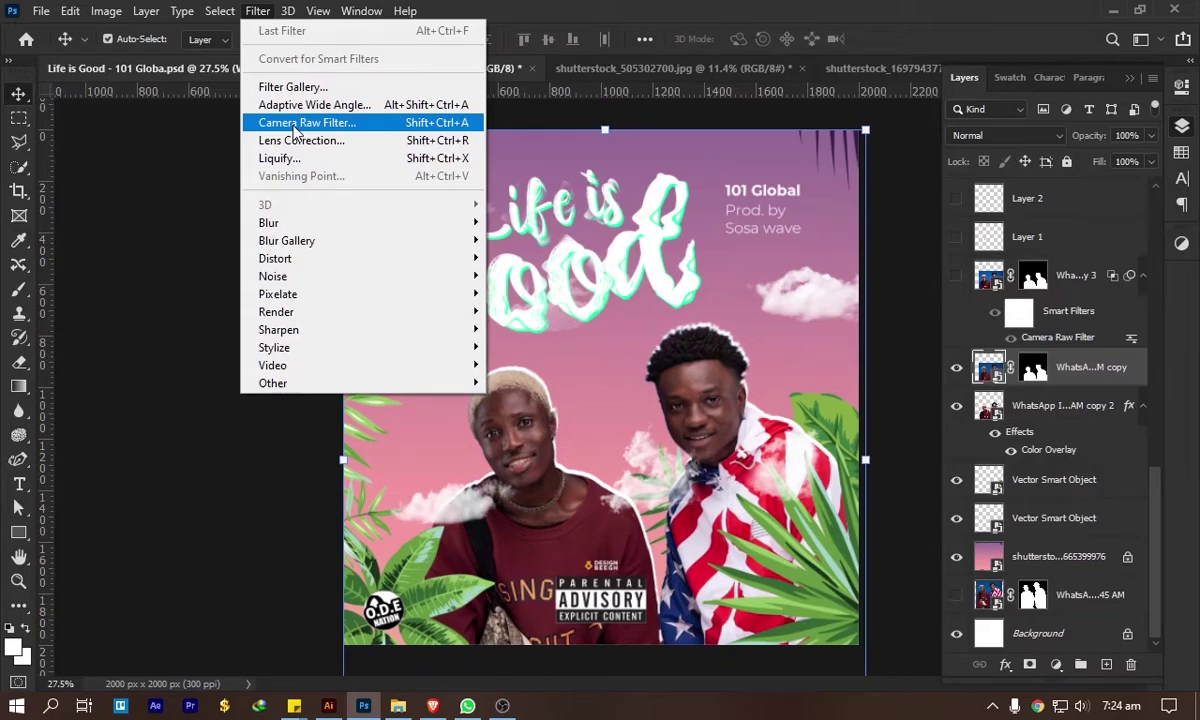
{"action": "left_click", "coordinate": [443, 124]}
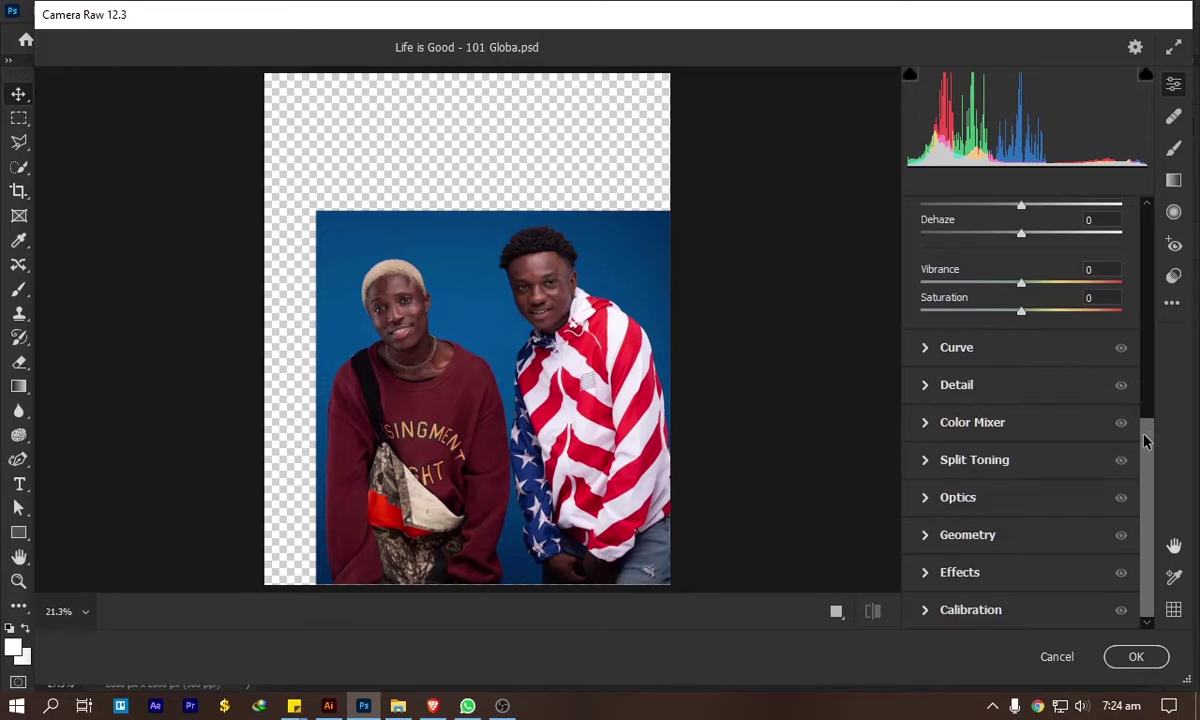
{"action": "left_click_drag", "start_coordinate": [1146, 429], "coordinate": [1147, 287]}
{"action": "scroll", "coordinate": [1031, 302], "scroll_direction": "up", "scroll_amount": 2}
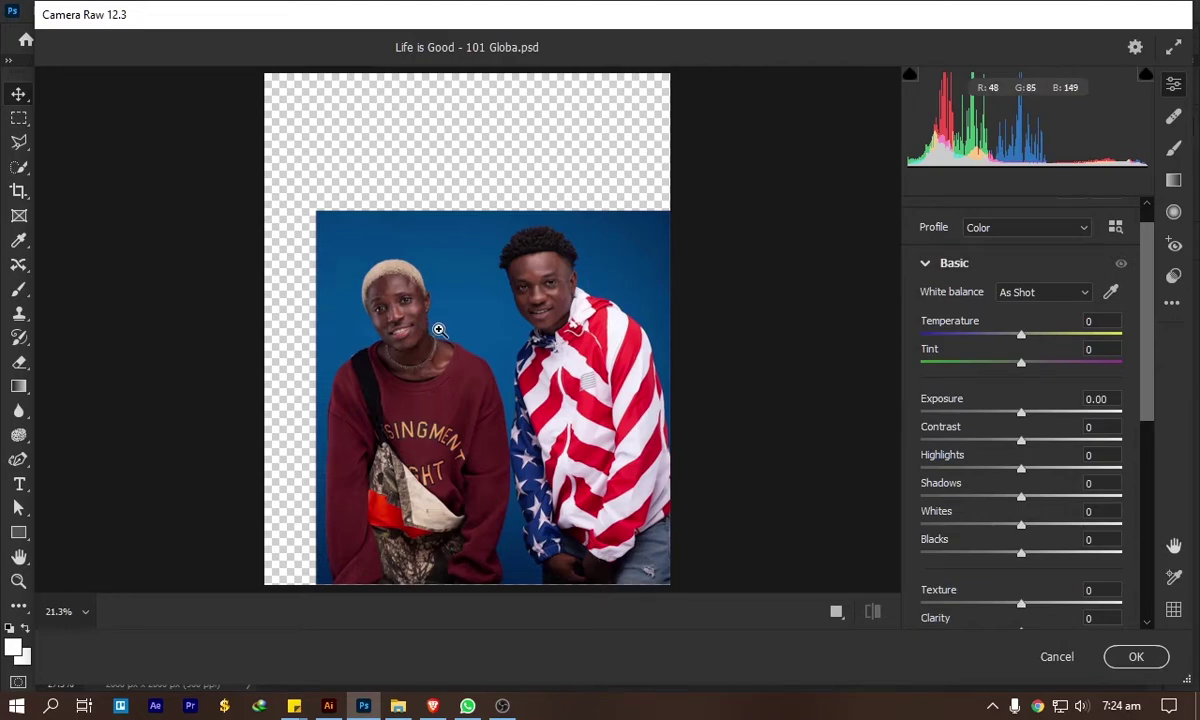
{"action": "key", "text": "alt"}
{"action": "scroll", "coordinate": [478, 334], "scroll_direction": "up", "scroll_amount": 2}
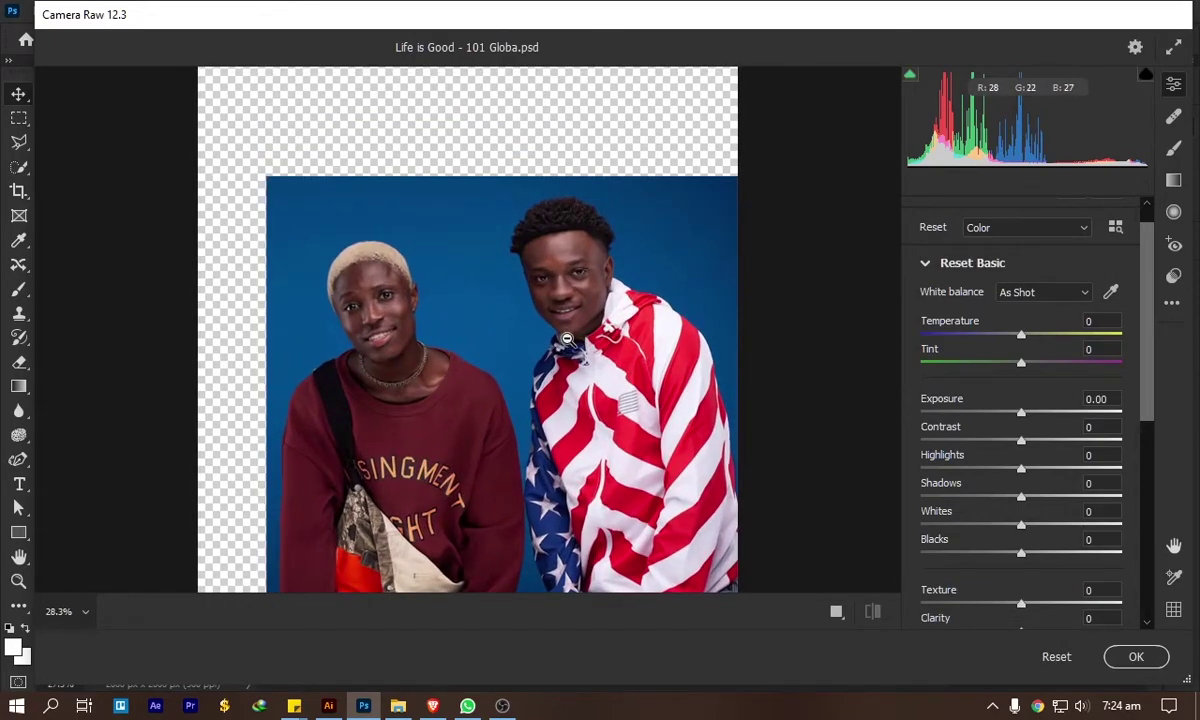
{"action": "scroll", "coordinate": [560, 335], "scroll_direction": "down", "scroll_amount": 3}
{"action": "scroll", "coordinate": [566, 338], "scroll_direction": "up", "scroll_amount": 3}
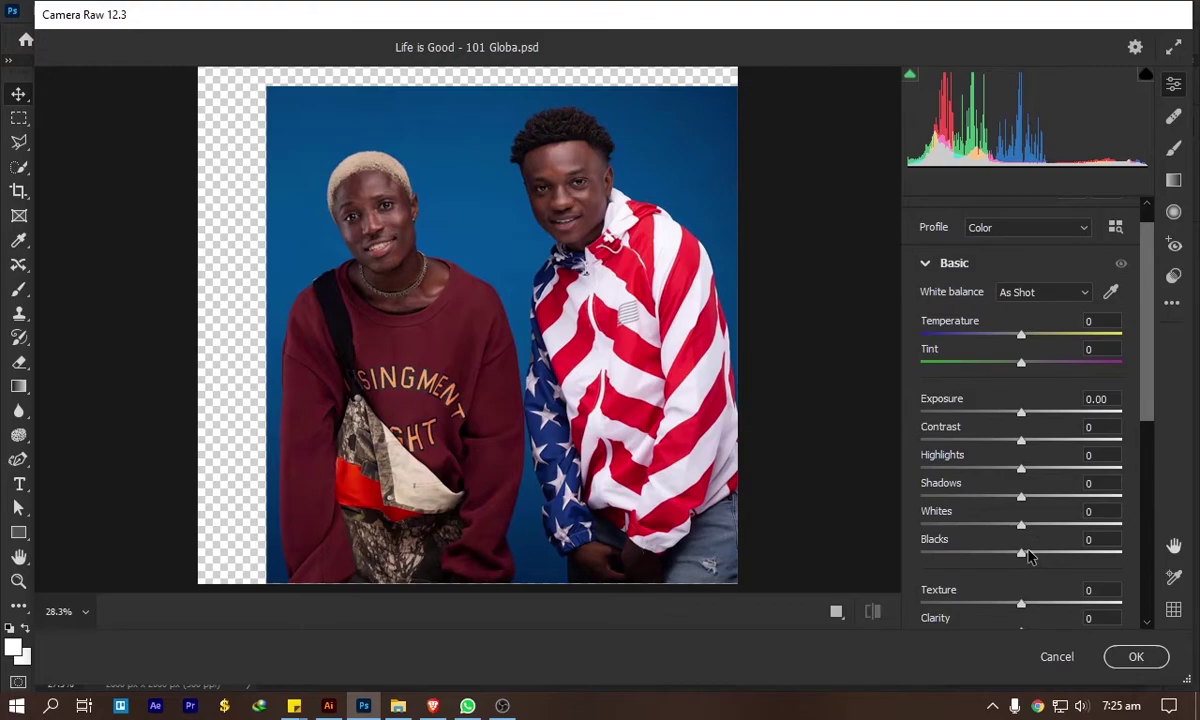
Step: Try Exposure at about +2.40 on the photo and reset it to 0
{"action": "left_click", "coordinate": [1103, 400]}
{"action": "type", "text": "3"}
{"action": "key", "text": "Return"}
{"action": "left_click_drag", "start_coordinate": [1110, 414], "coordinate": [1070, 430]}
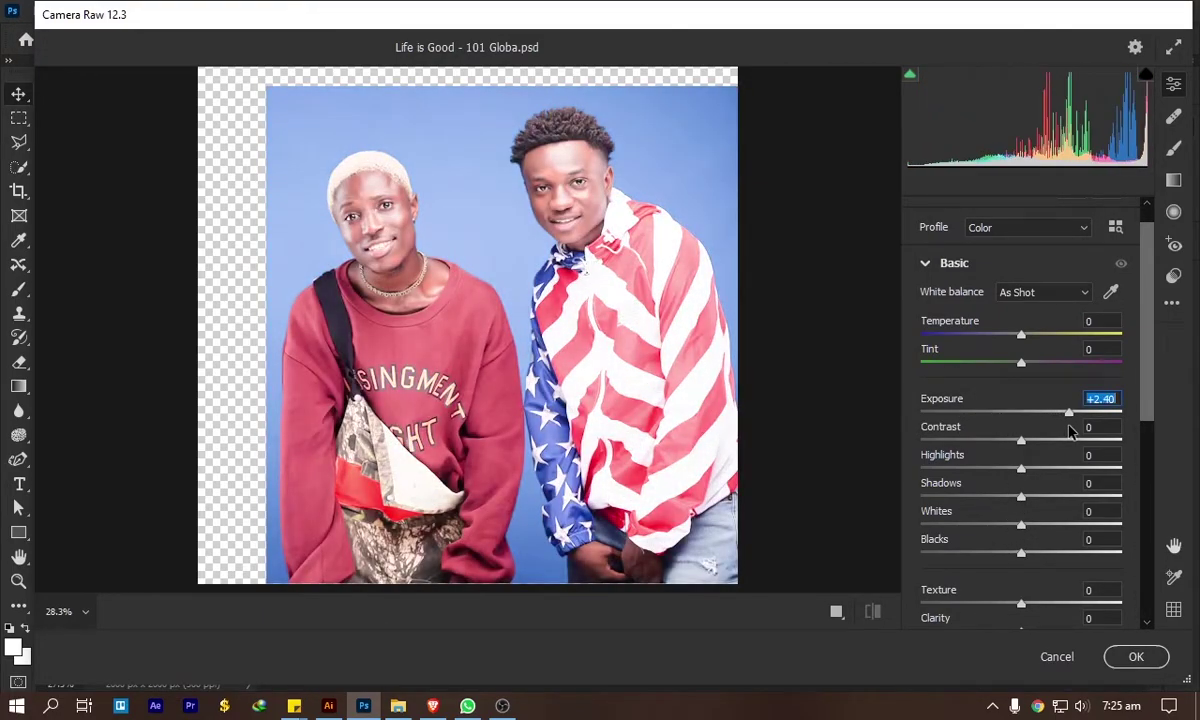
{"action": "double_click", "coordinate": [1066, 428]}
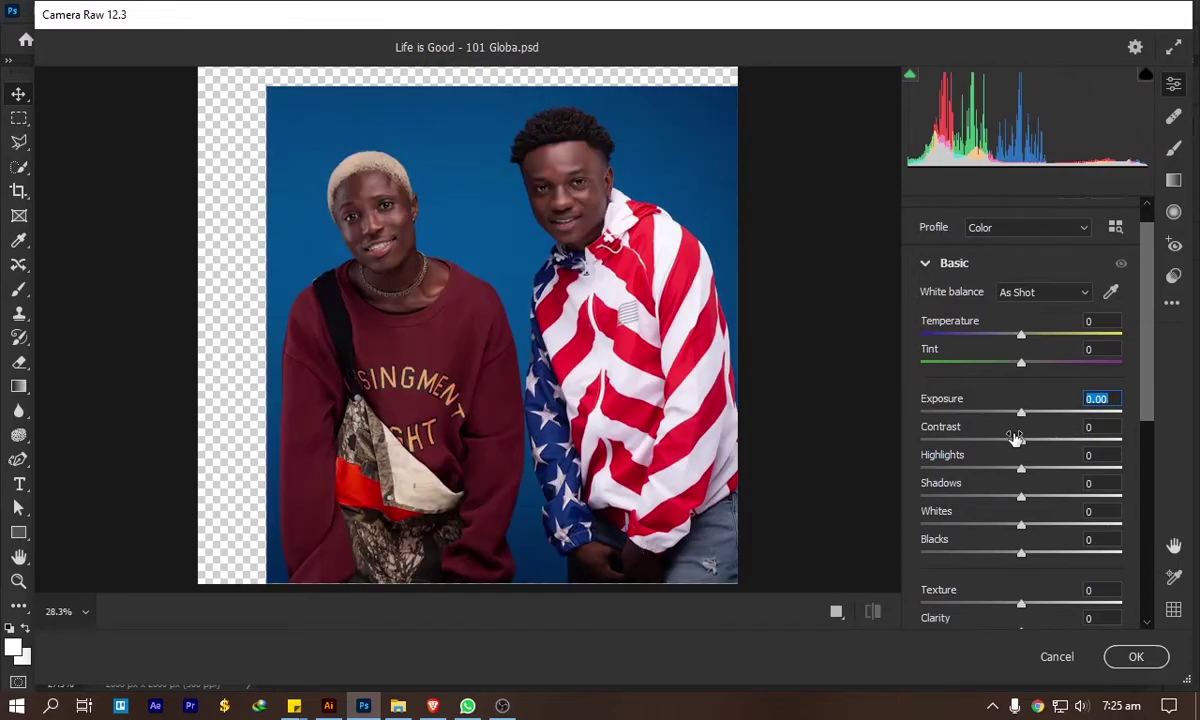
Step: Try Contrast at +100 and Highlights at +100 in turn, resetting each to 0
{"action": "left_click_drag", "start_coordinate": [1022, 444], "coordinate": [1168, 457]}
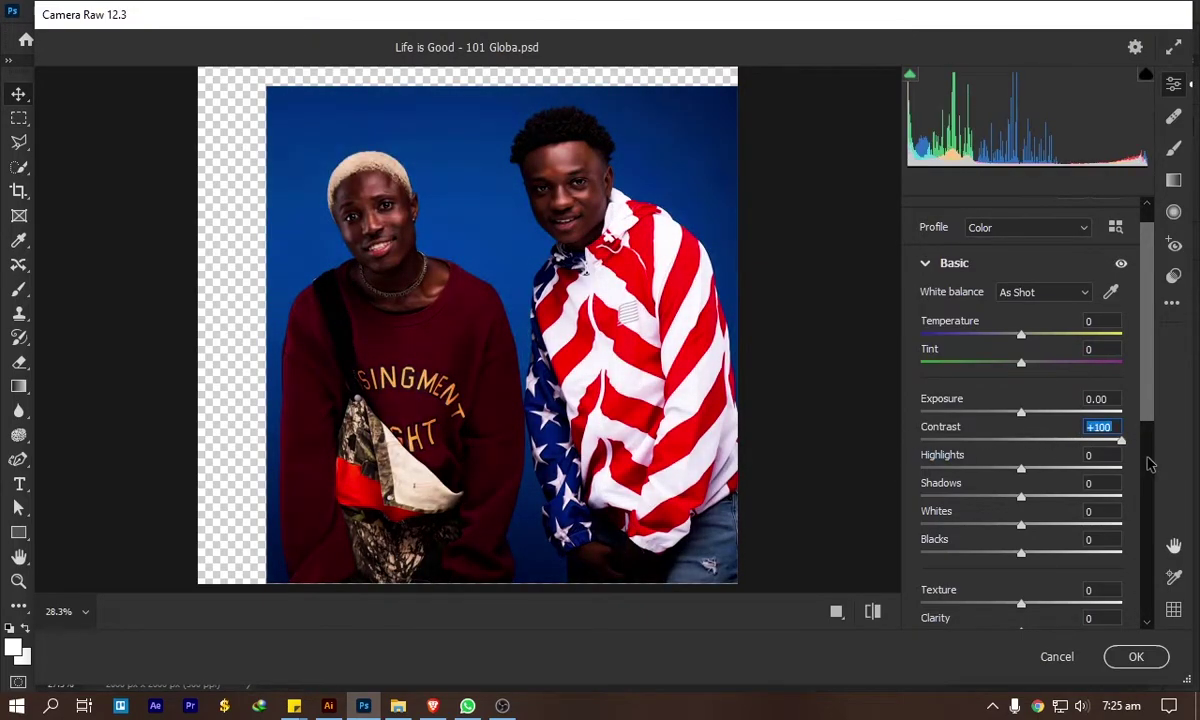
{"action": "double_click", "coordinate": [1120, 440]}
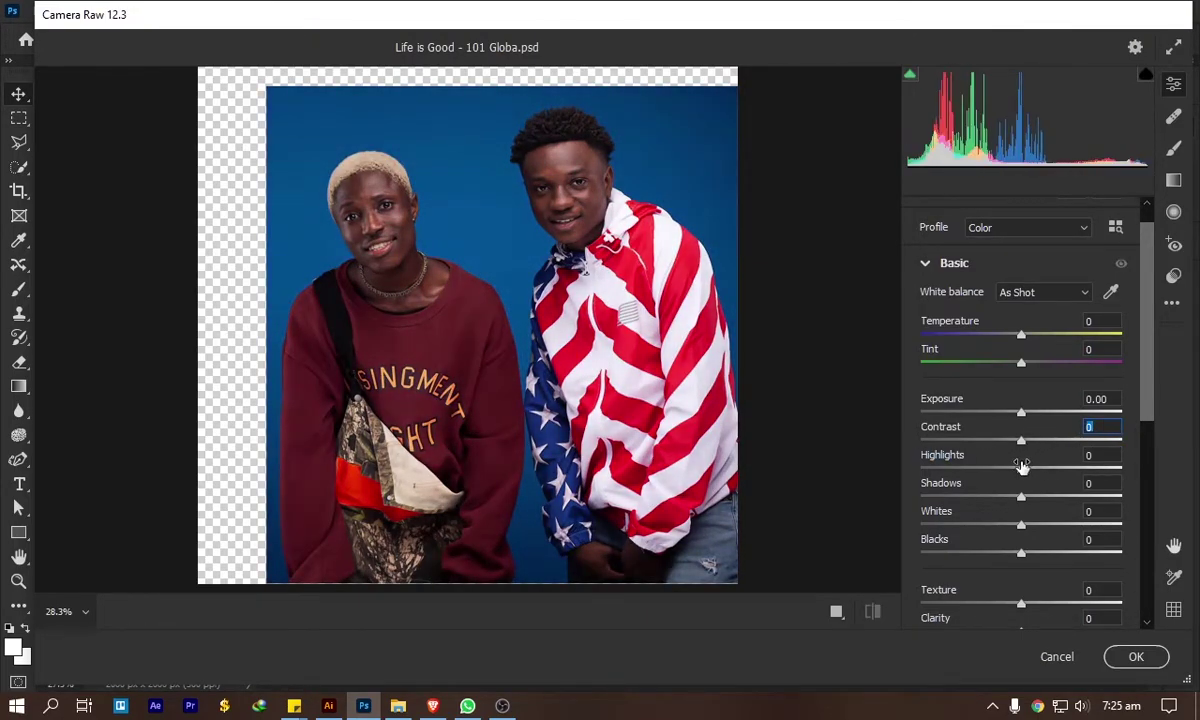
{"action": "left_click_drag", "start_coordinate": [1021, 467], "coordinate": [1170, 481]}
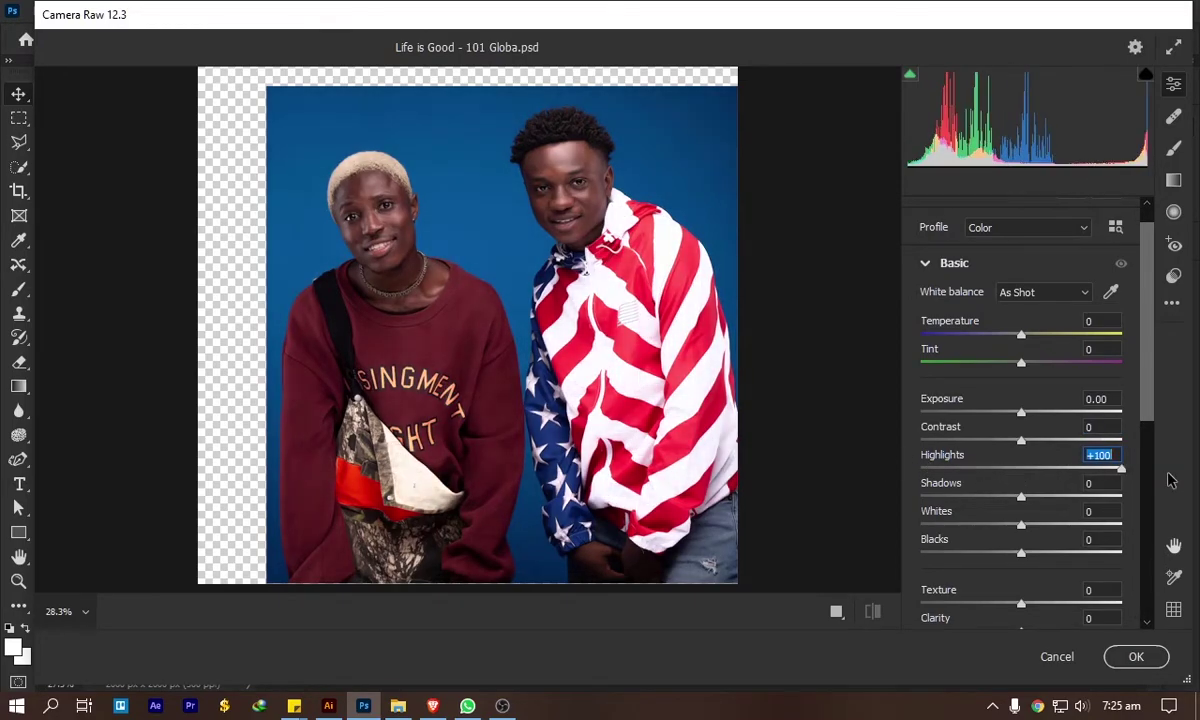
{"action": "double_click", "coordinate": [1090, 478]}
Step: Try Shadows at -100 and a strong increase in Whites in turn, resetting each to 0
{"action": "left_click_drag", "start_coordinate": [1021, 497], "coordinate": [921, 503]}
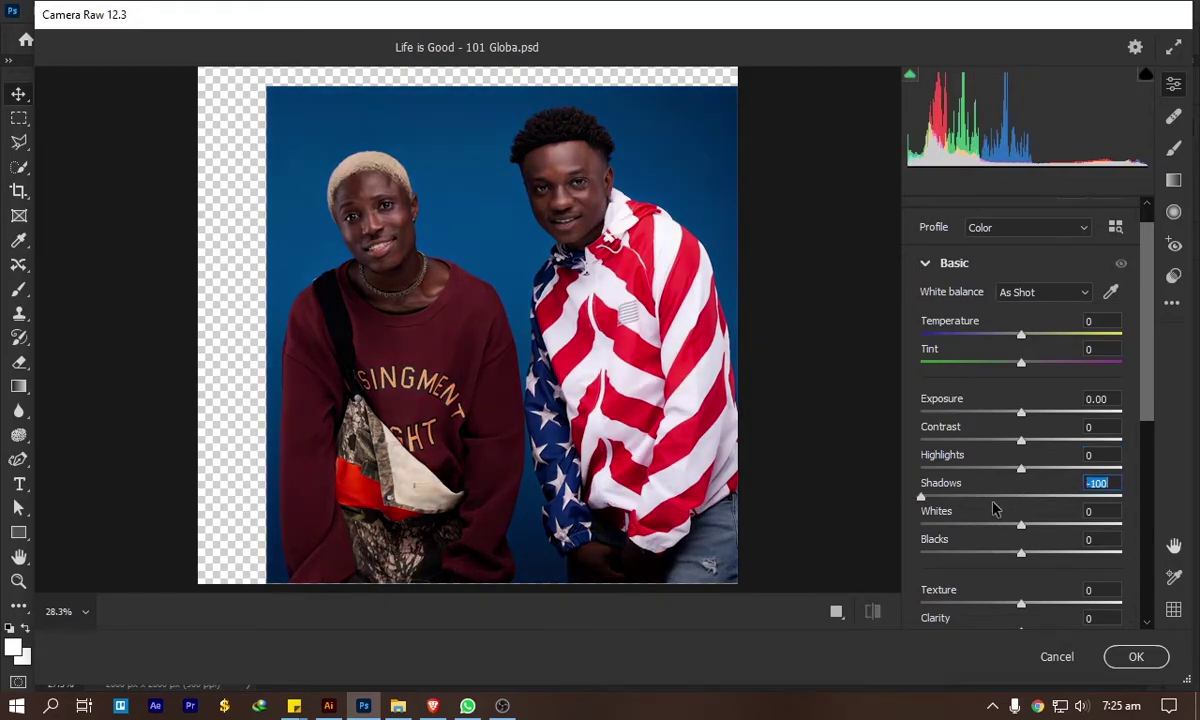
{"action": "double_click", "coordinate": [1090, 483]}
{"action": "left_click_drag", "start_coordinate": [1021, 524], "coordinate": [1178, 535]}
{"action": "type", "text": "0"}
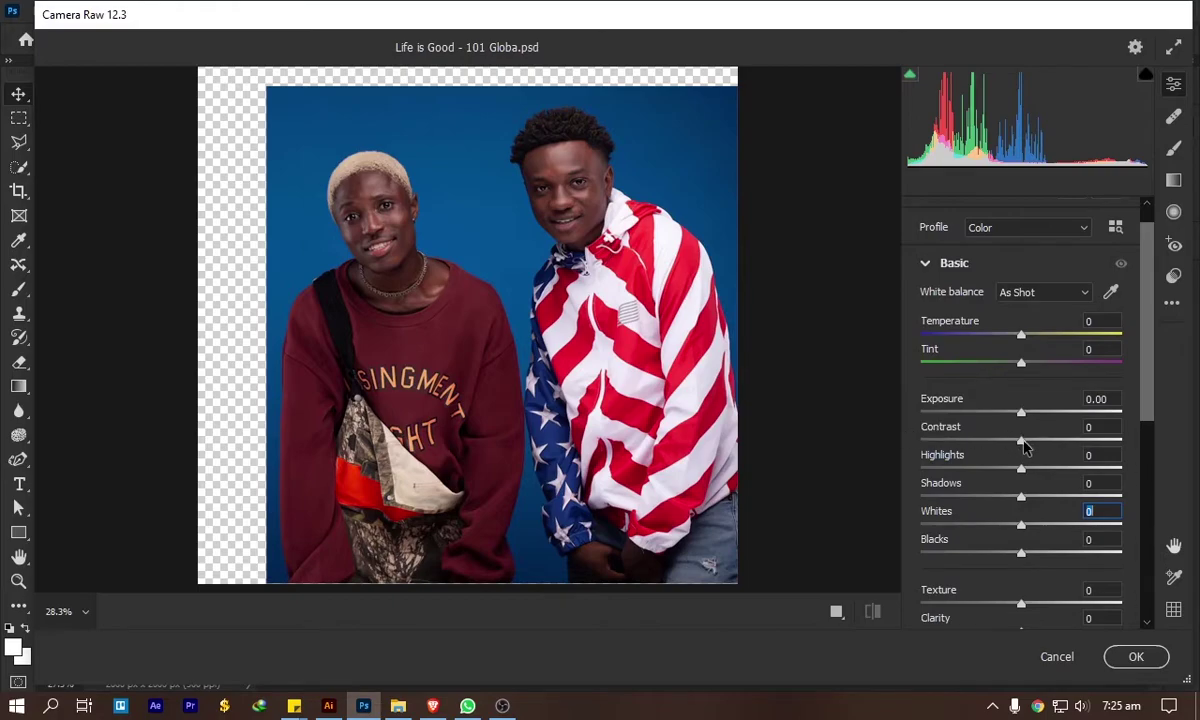
Step: Set the photo's Contrast to +37, Highlights to +81 and Shadows to -21
{"action": "left_click_drag", "start_coordinate": [1021, 441], "coordinate": [1063, 449]}
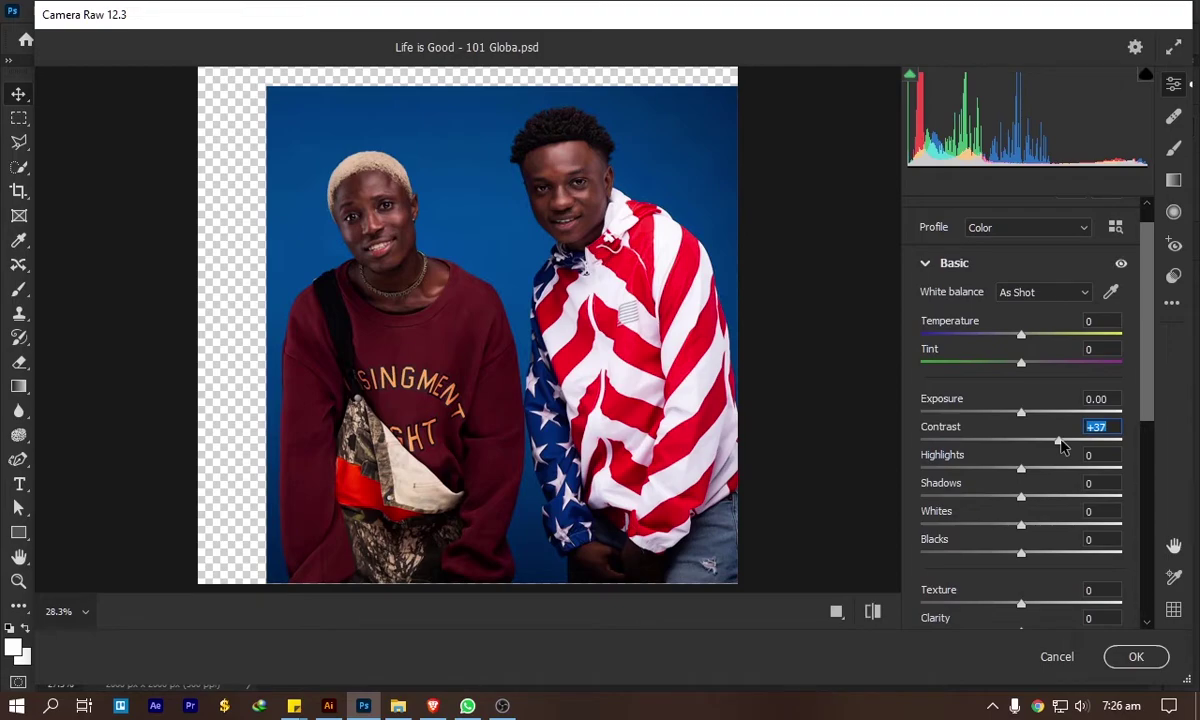
{"action": "left_click_drag", "start_coordinate": [1023, 474], "coordinate": [1103, 503]}
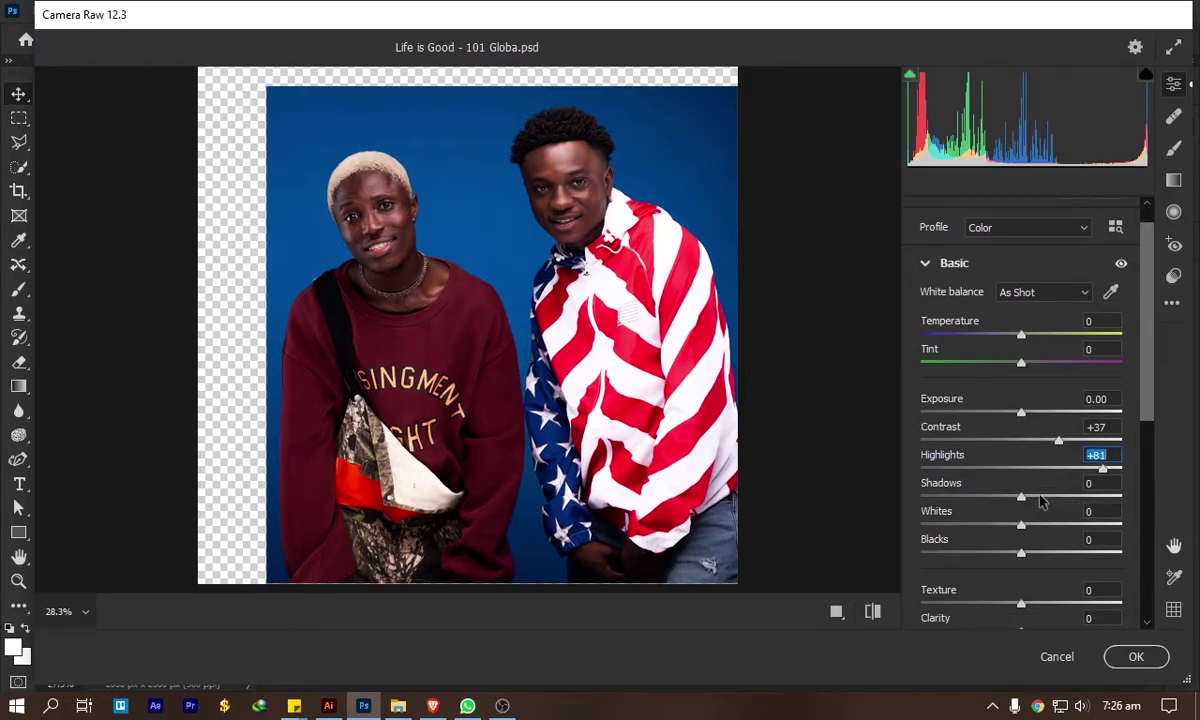
{"action": "left_click_drag", "start_coordinate": [1022, 505], "coordinate": [962, 510]}
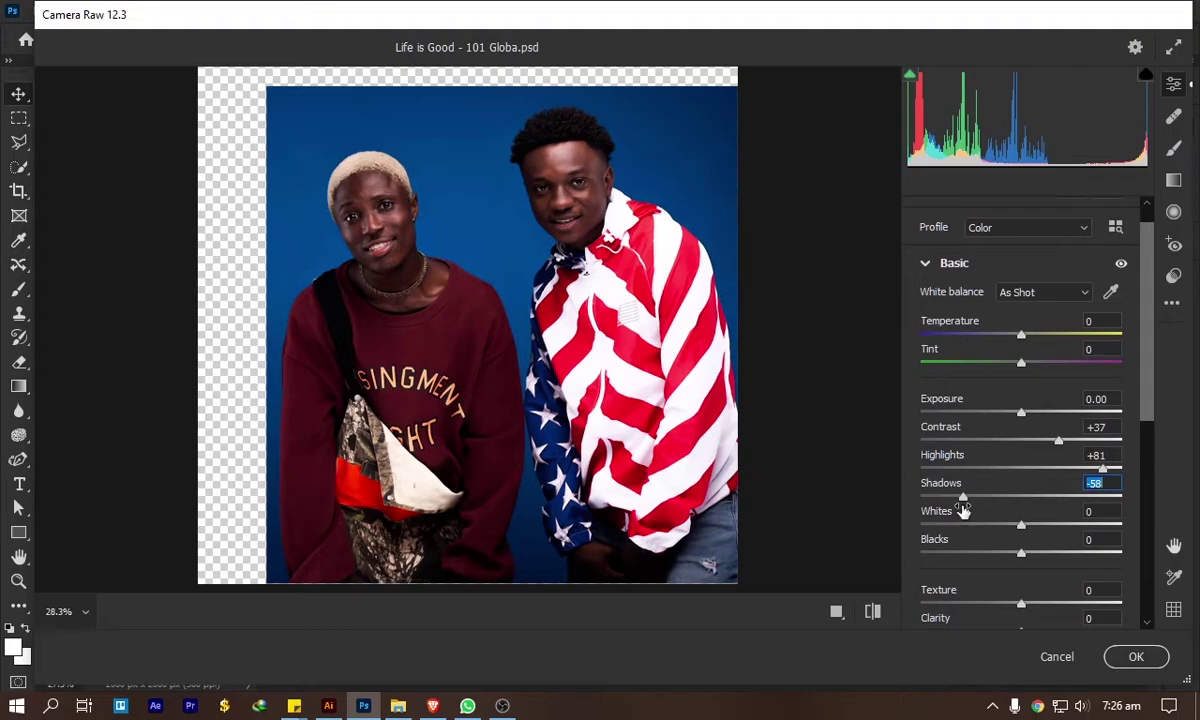
{"action": "left_click_drag", "start_coordinate": [962, 510], "coordinate": [1004, 520]}
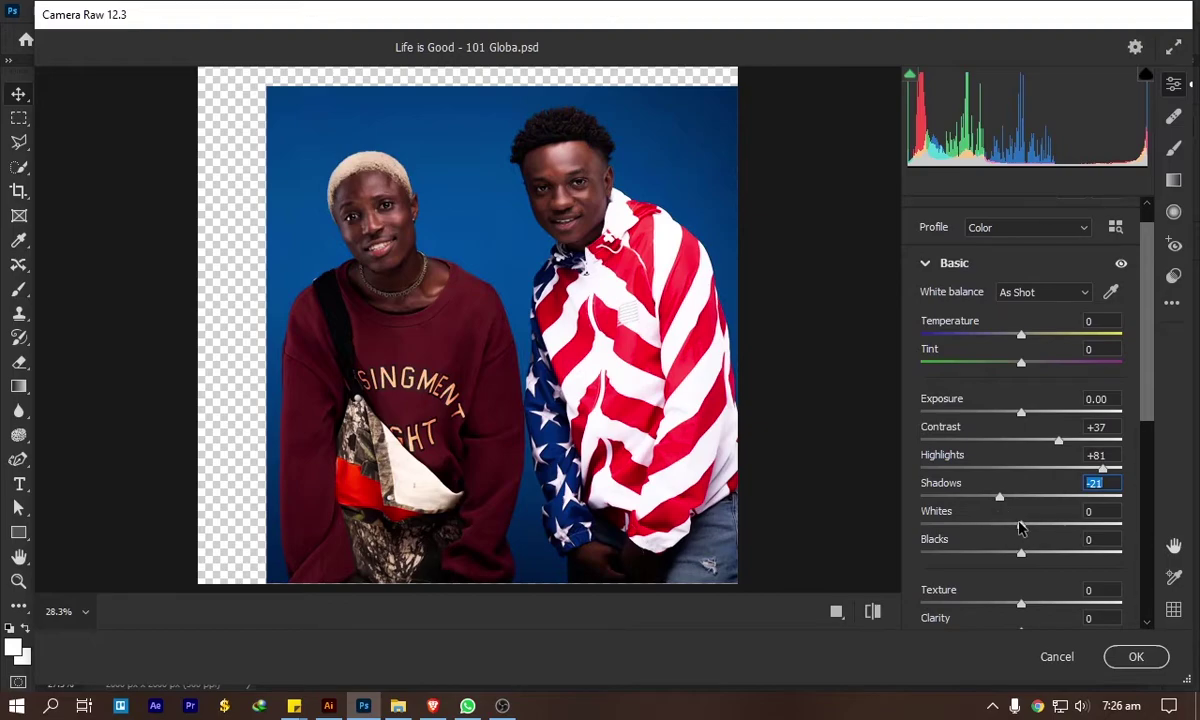
Step: Set the photo's Whites to +87 and Blacks to +30
{"action": "left_click_drag", "start_coordinate": [1020, 527], "coordinate": [1107, 555]}
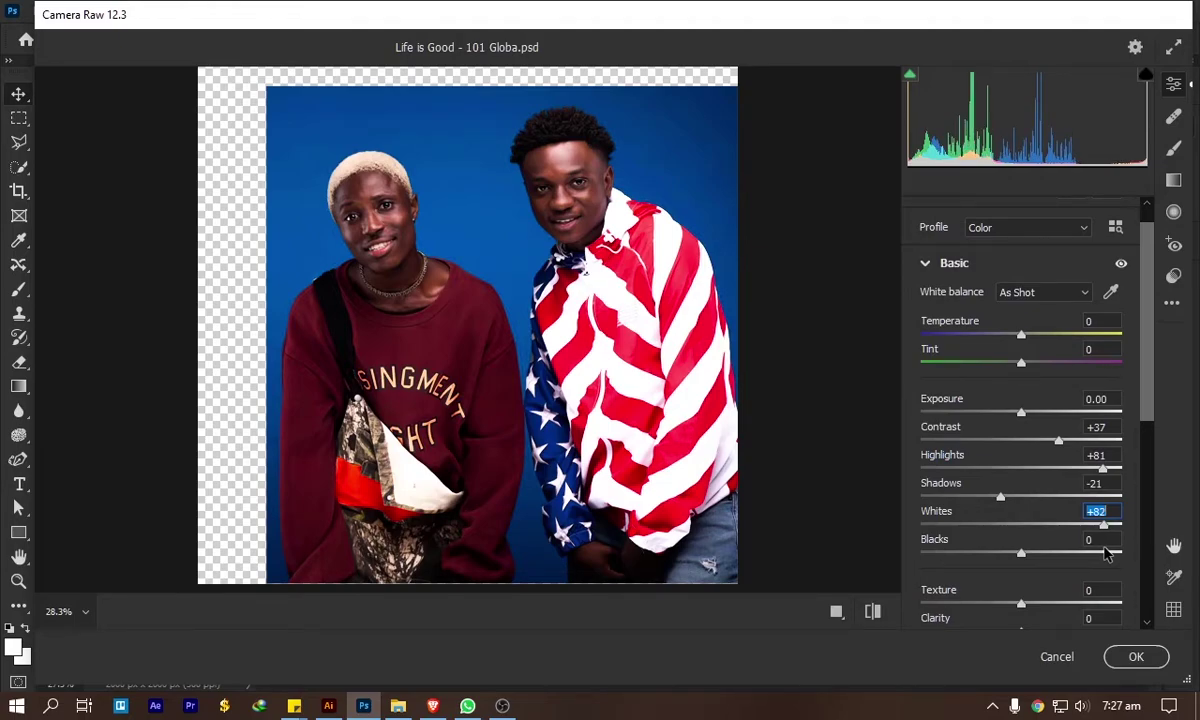
{"action": "left_click_drag", "start_coordinate": [1106, 554], "coordinate": [1111, 554]}
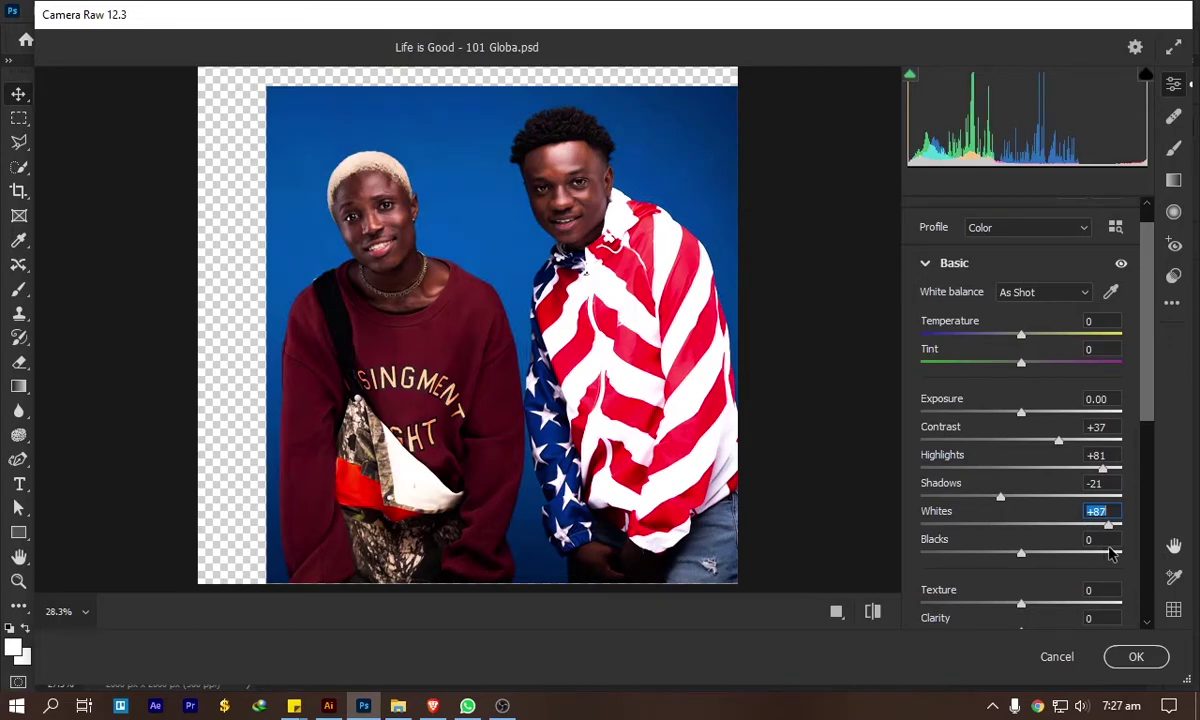
{"action": "left_click_drag", "start_coordinate": [1021, 553], "coordinate": [1060, 565]}
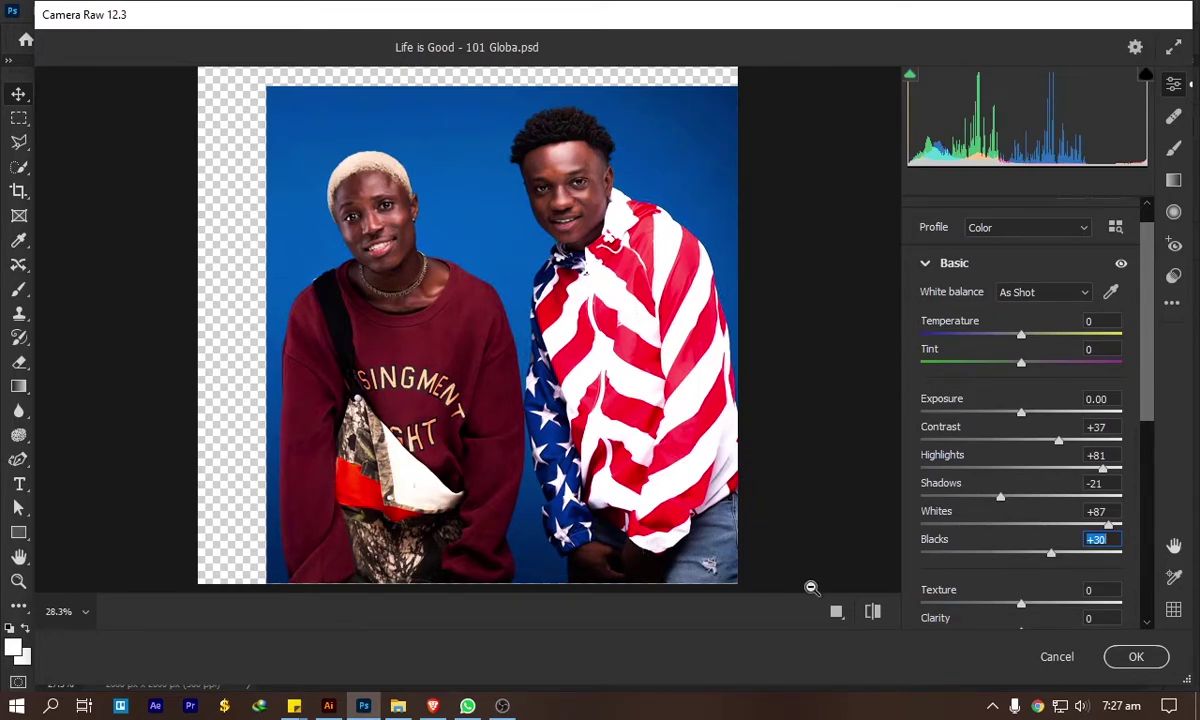
Step: Compare the photo repeatedly between default and current settings, and apply the Camera Raw adjustments
{"action": "left_click", "coordinate": [872, 612]}
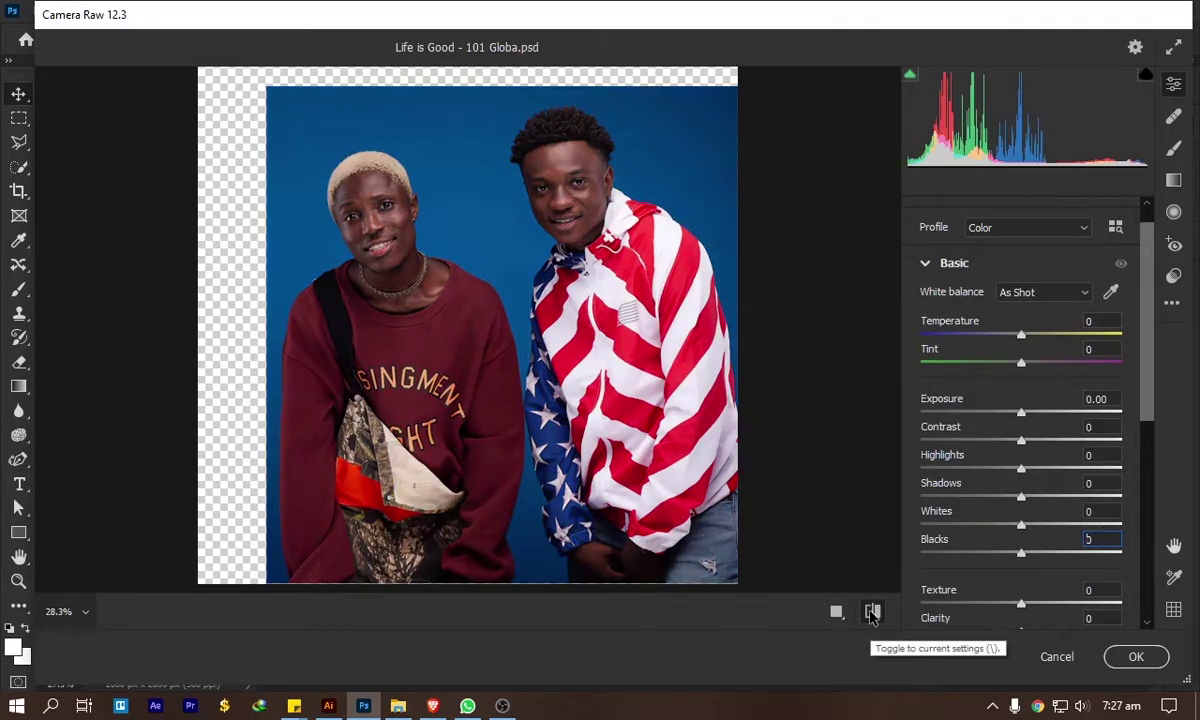
{"action": "left_click", "coordinate": [872, 612]}
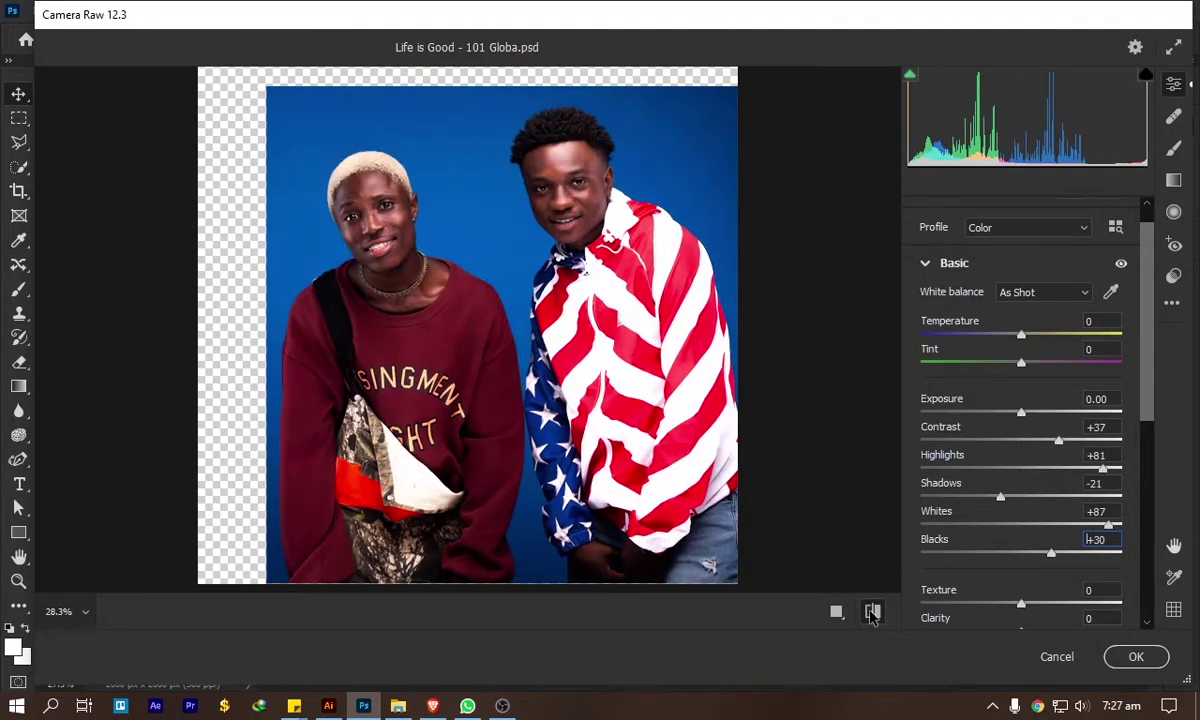
{"action": "left_click", "coordinate": [872, 612]}
{"action": "left_click", "coordinate": [872, 612]}
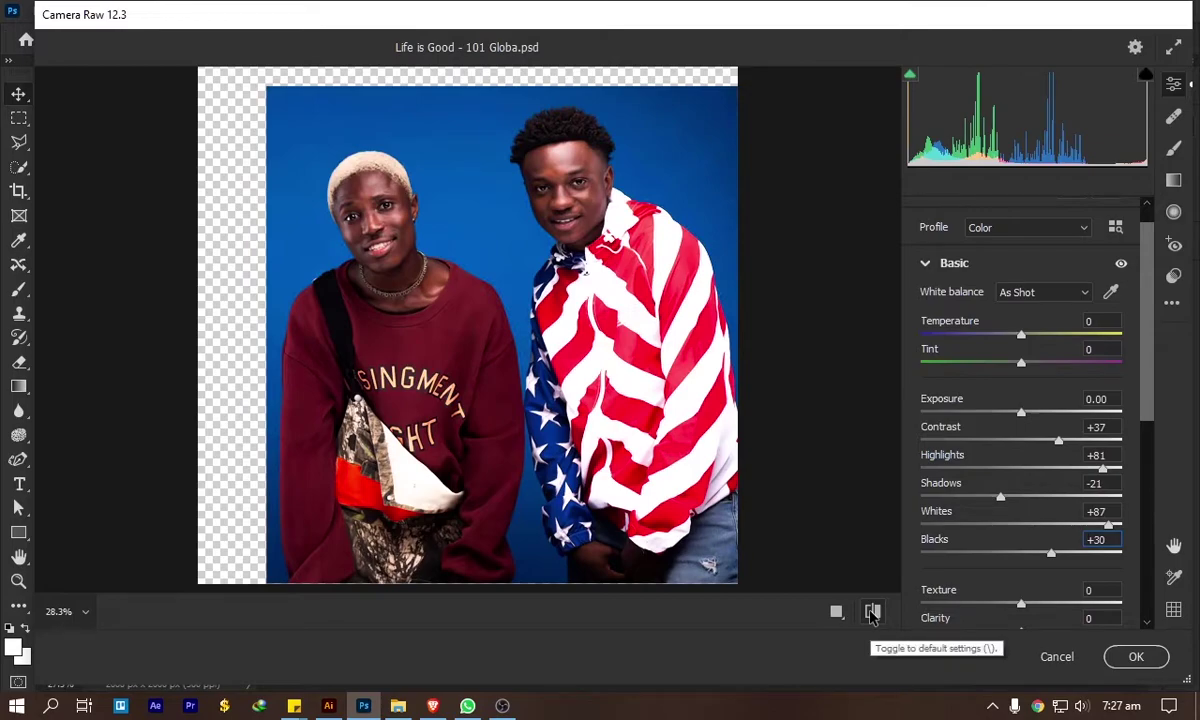
{"action": "left_click", "coordinate": [872, 612]}
{"action": "left_click", "coordinate": [872, 612]}
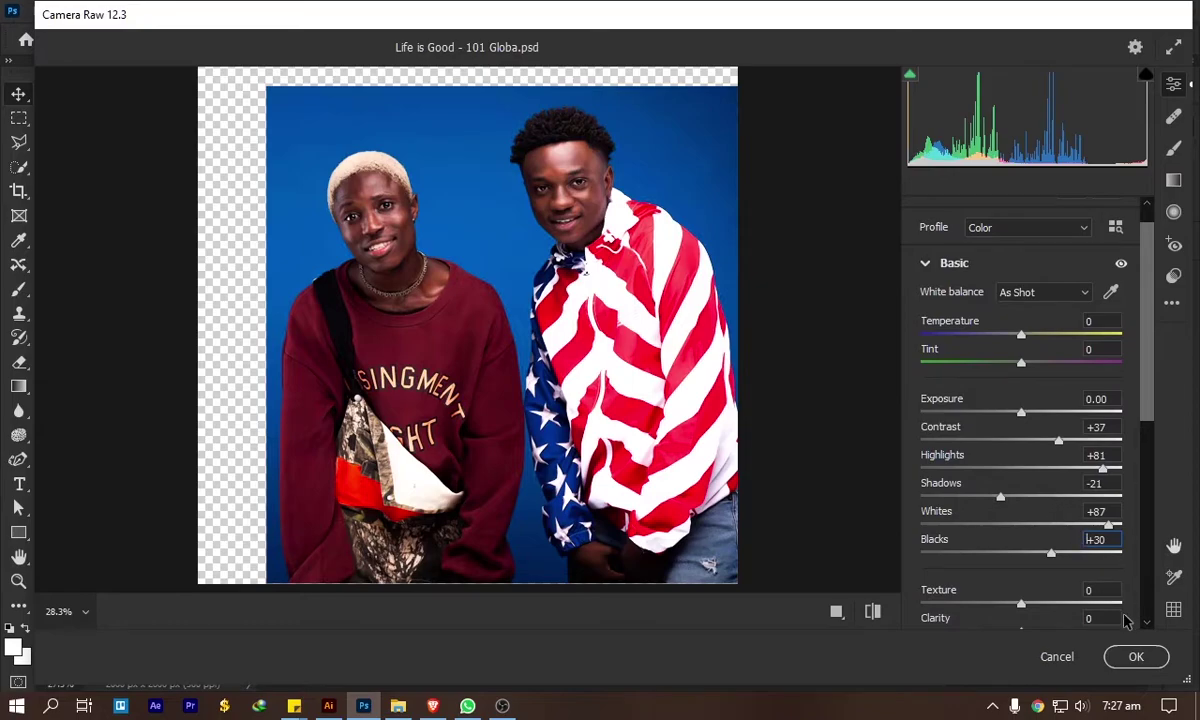
{"action": "left_click", "coordinate": [1133, 656]}
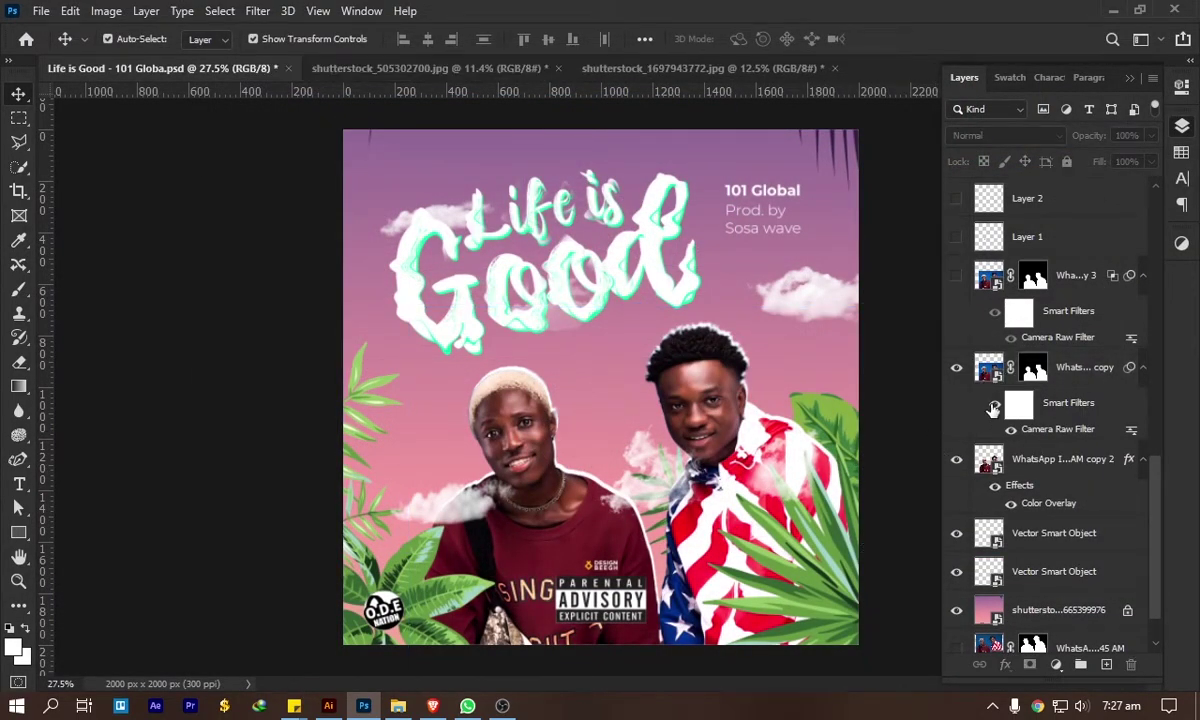
Step: Toggle the photo layer's Smart Filters off and on to compare the cover with and without the adjustments
{"action": "left_click", "coordinate": [992, 409]}
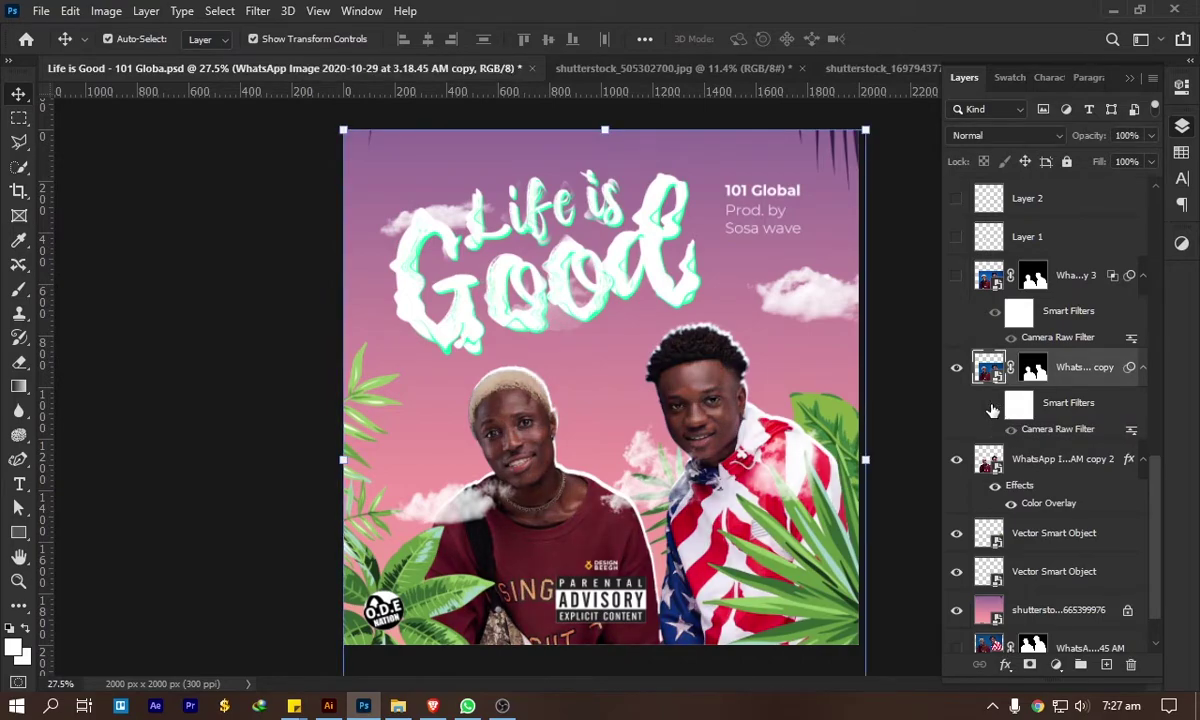
{"action": "left_click", "coordinate": [992, 409]}
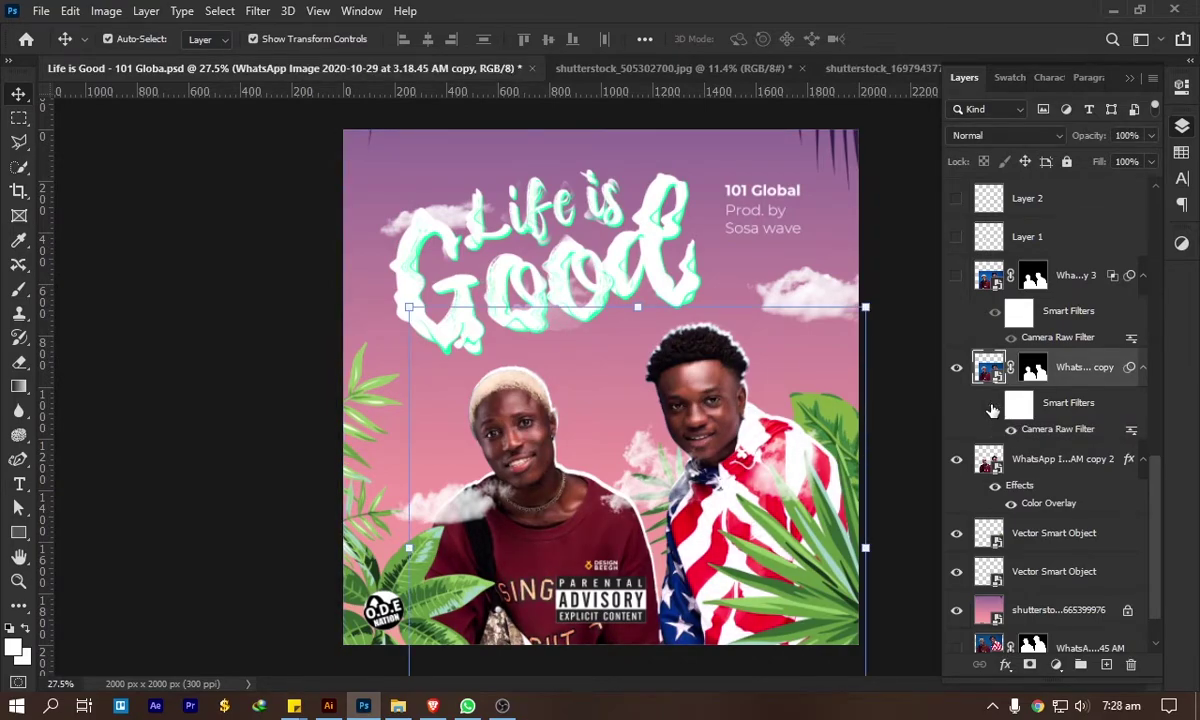
{"action": "left_click", "coordinate": [992, 409]}
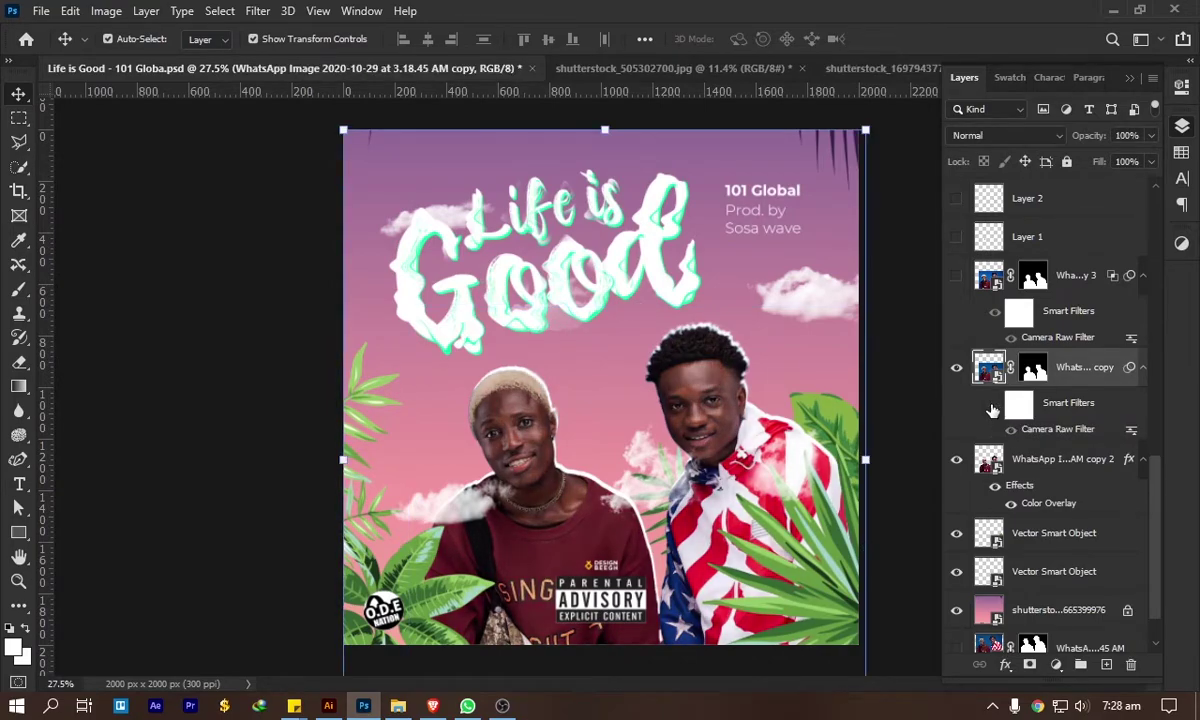
Step: Make the hidden copy 3 photo layer and Layer 7 visible on the cover
{"action": "left_click", "coordinate": [914, 389]}
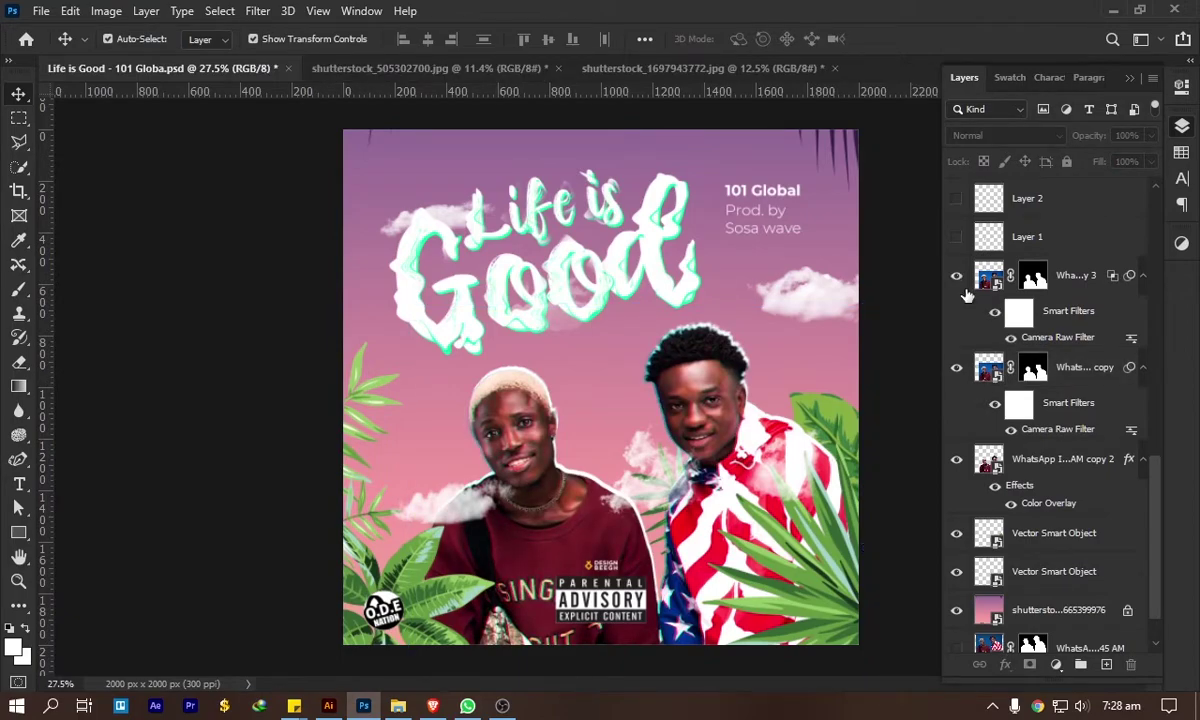
{"action": "scroll", "coordinate": [960, 400], "scroll_direction": "up", "scroll_amount": 5}
{"action": "scroll", "coordinate": [992, 420], "scroll_direction": "up", "scroll_amount": 12}
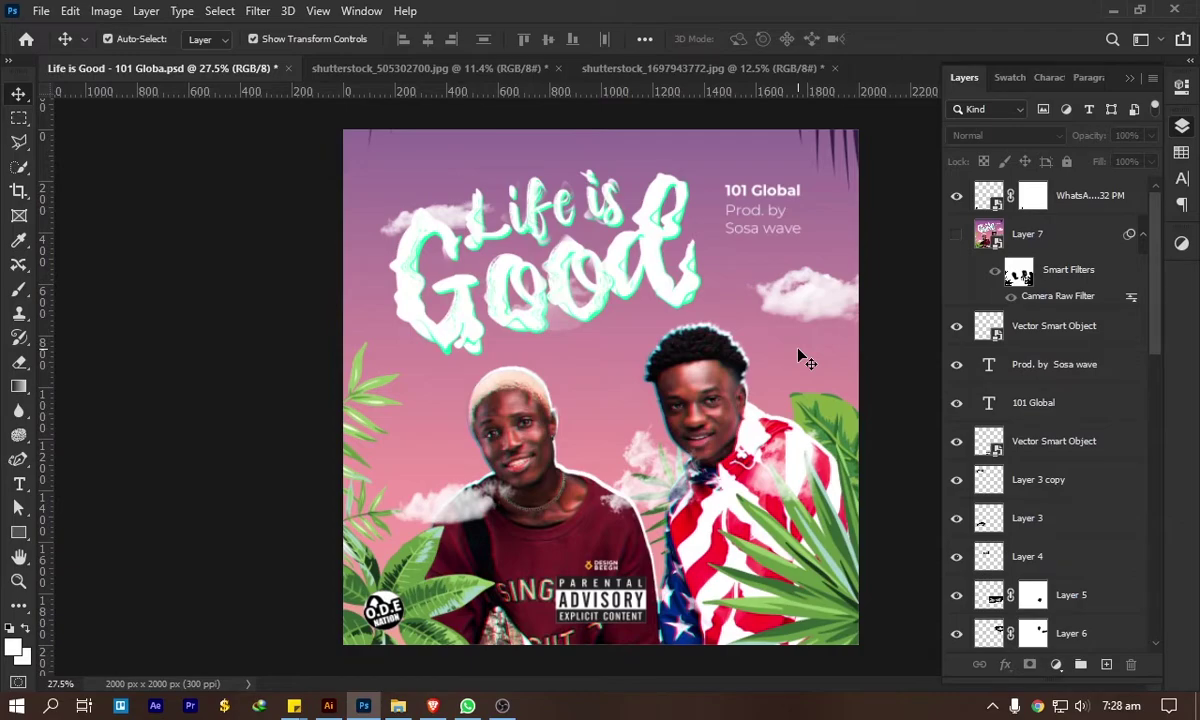
{"action": "left_click", "coordinate": [956, 234]}
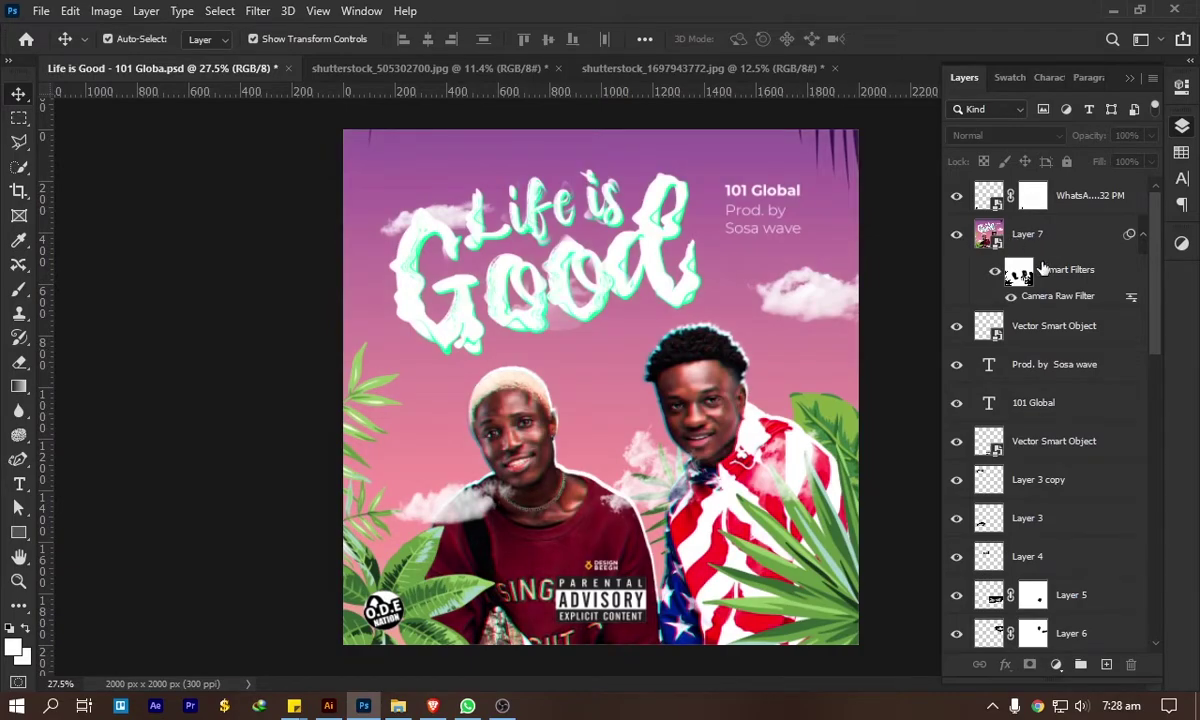
Step: Open the Camera Raw Filter on Layer 7, examine its Basic adjustments and close it without applying changes
{"action": "left_click", "coordinate": [1048, 304]}
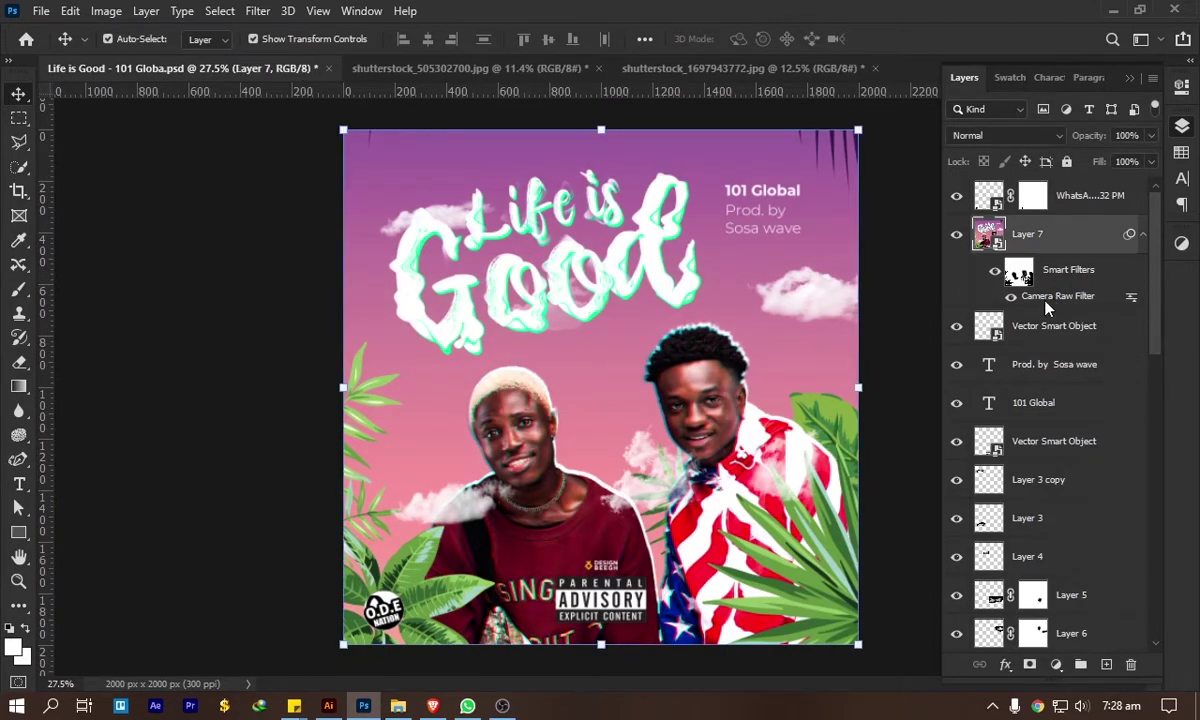
{"action": "key", "text": "ctrl+shift+a"}
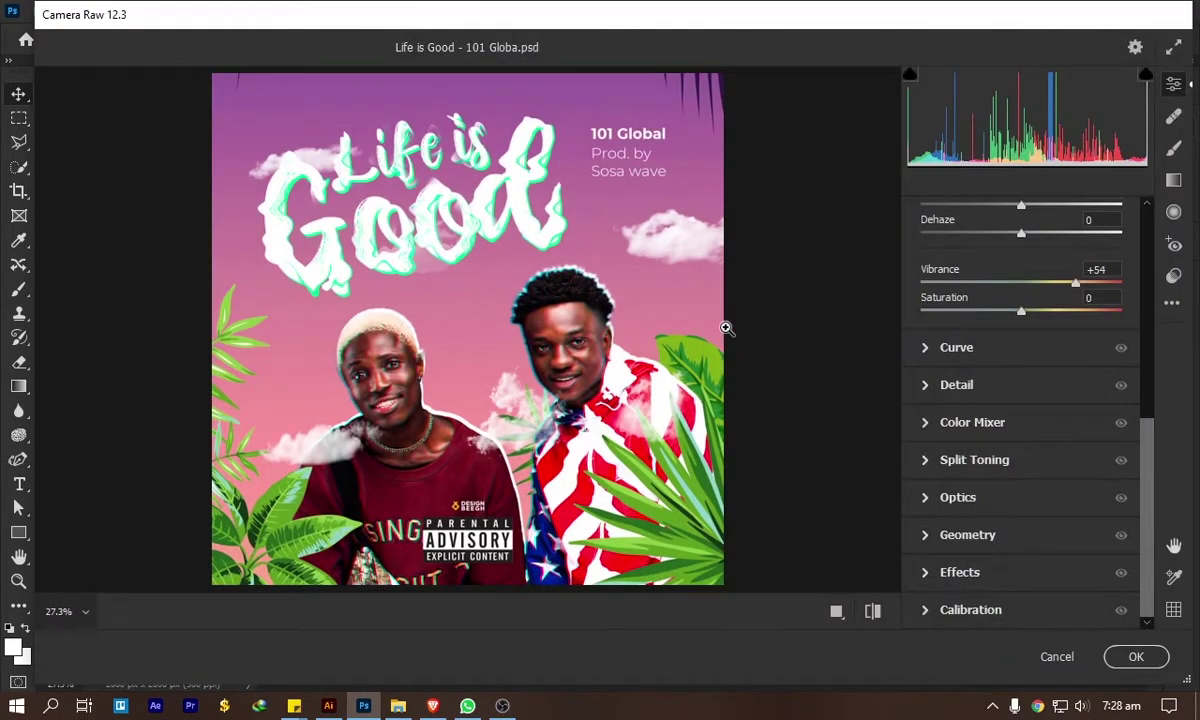
{"action": "scroll", "coordinate": [1086, 287], "scroll_direction": "up", "scroll_amount": 3}
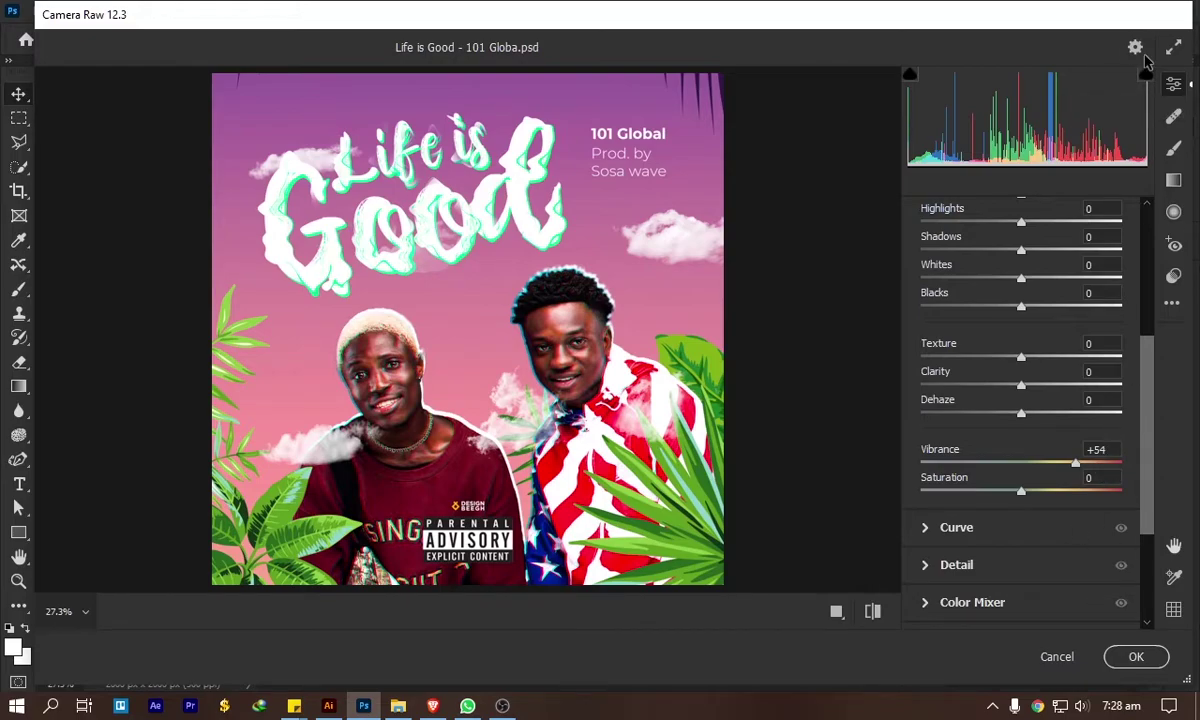
{"action": "left_click", "coordinate": [1058, 664]}
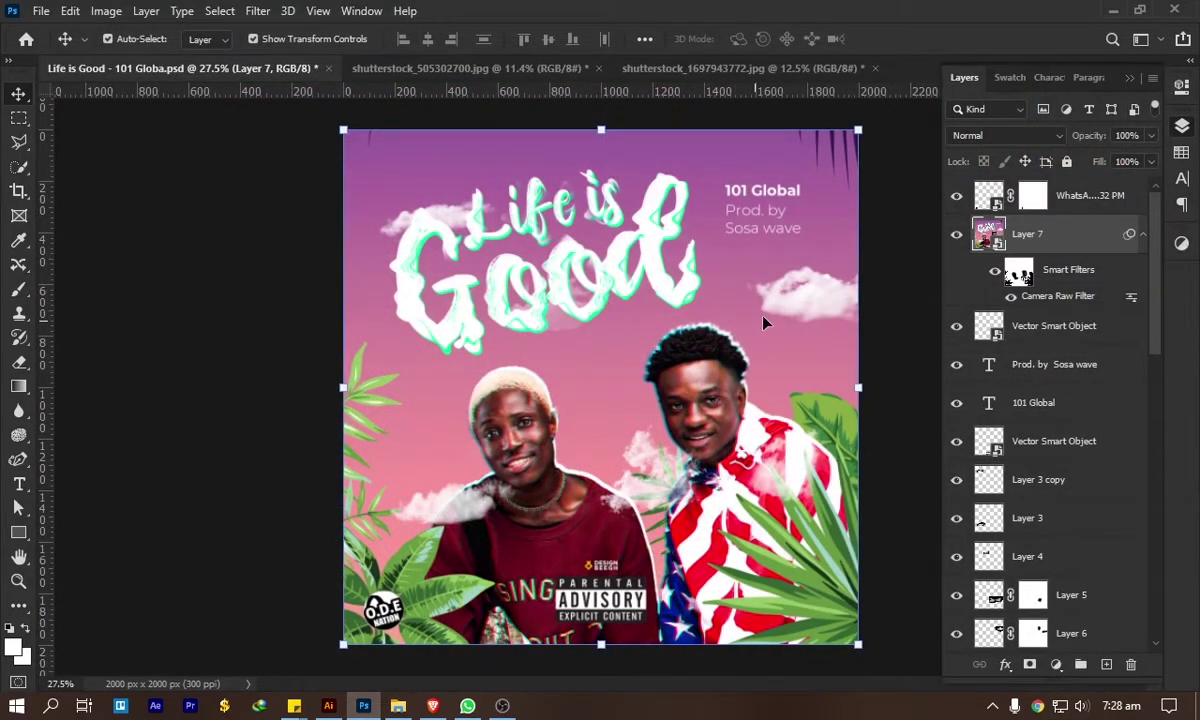
Step: Switch to the shutterstock_505302700.jpg portrait and add a Levels adjustment layer above the background
{"action": "left_click", "coordinate": [846, 170]}
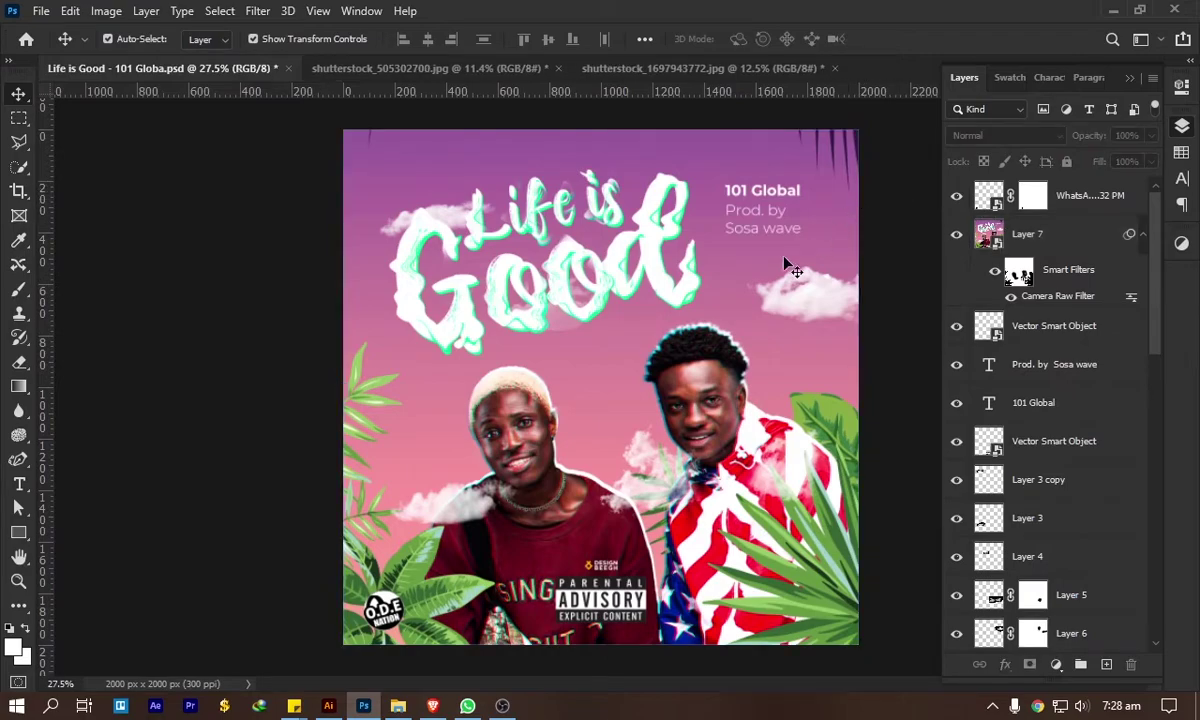
{"action": "left_click", "coordinate": [367, 70]}
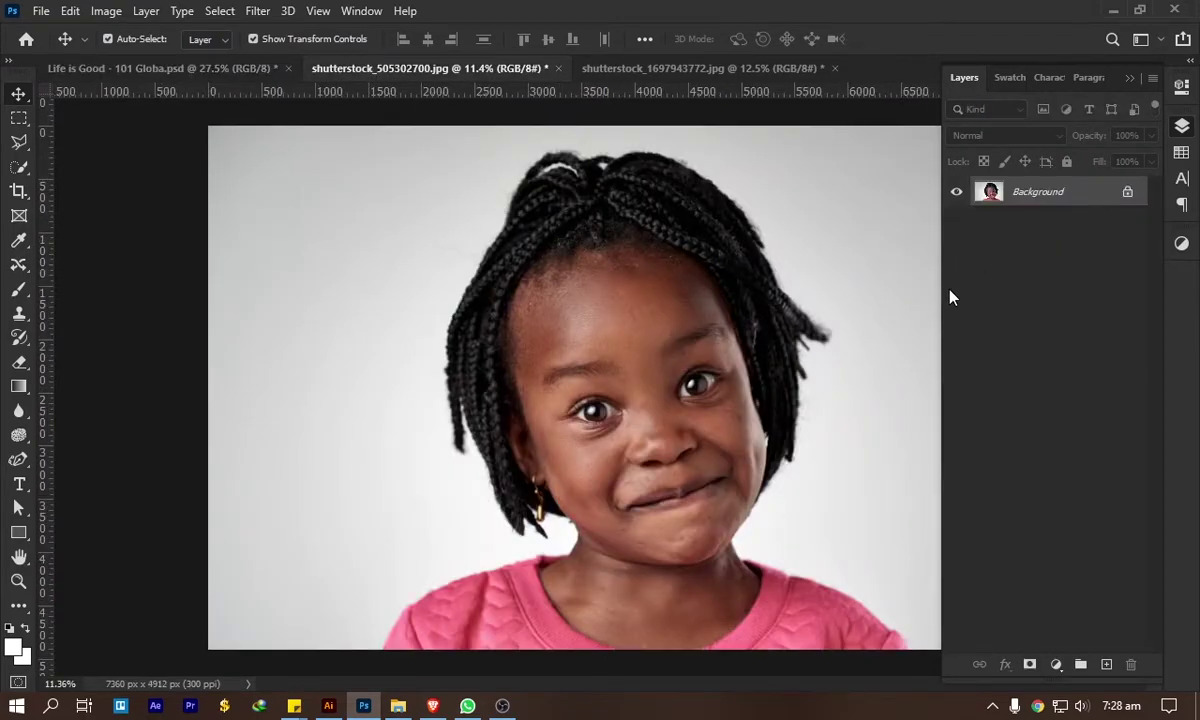
{"action": "left_click", "coordinate": [1058, 663]}
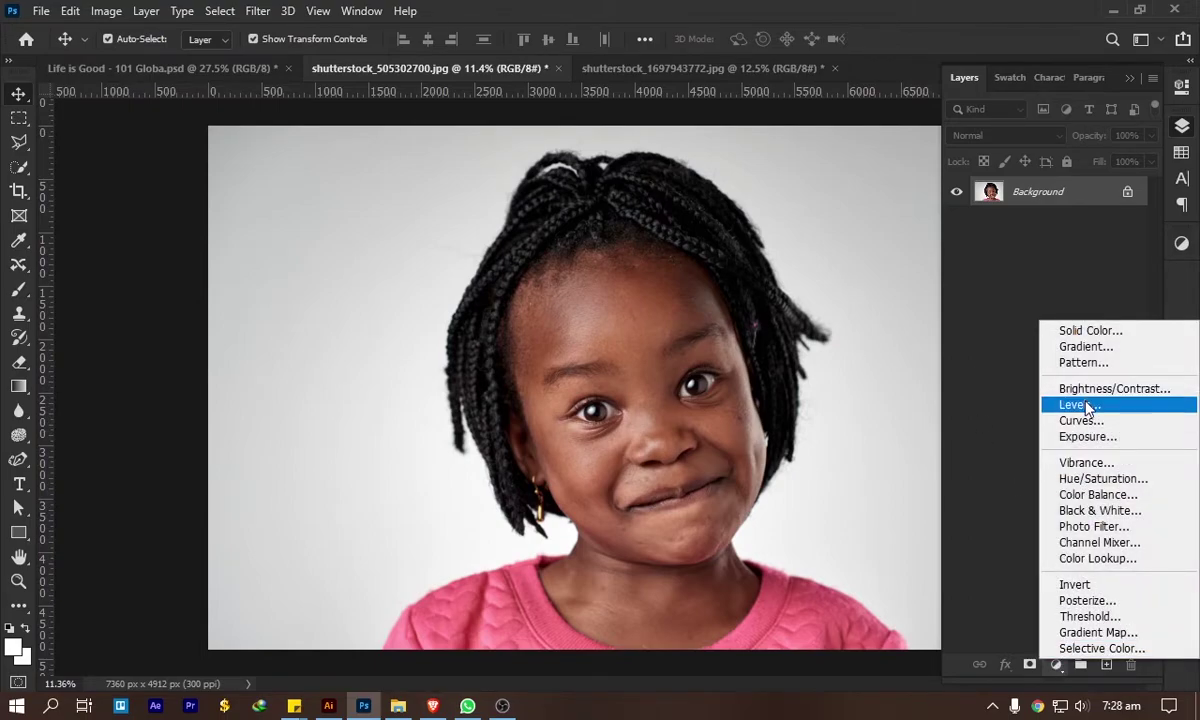
{"action": "left_click", "coordinate": [1058, 668]}
{"action": "left_click", "coordinate": [1060, 670]}
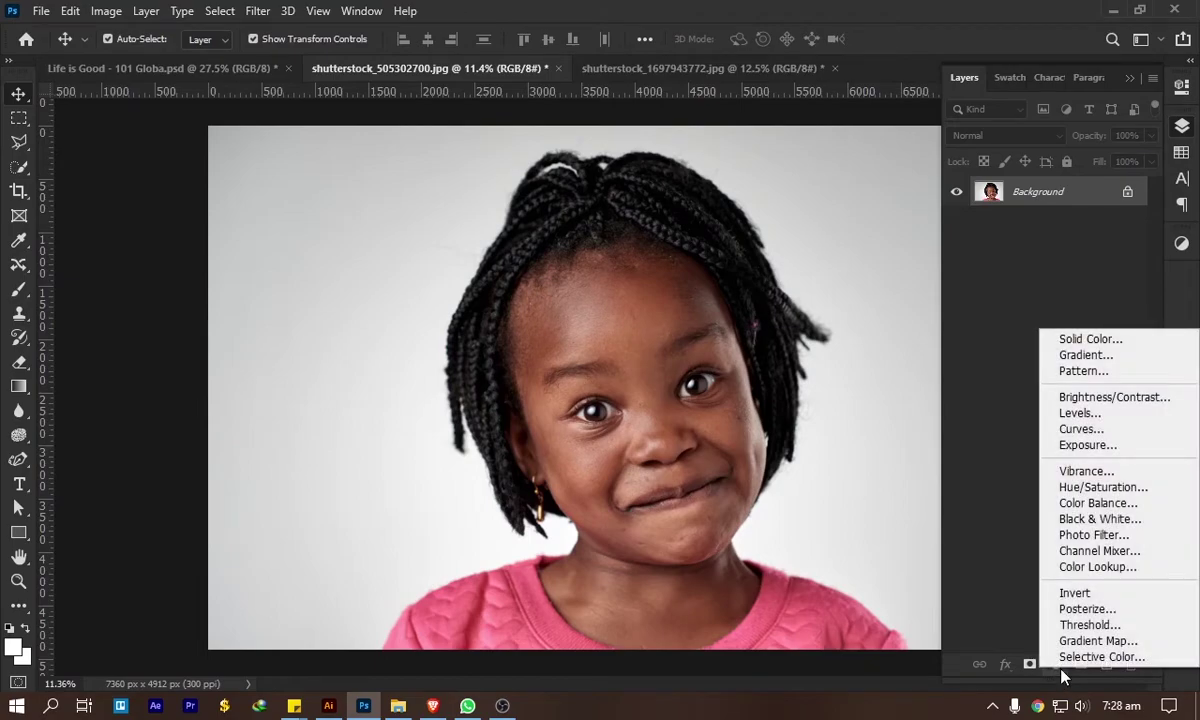
{"action": "left_click", "coordinate": [1093, 420]}
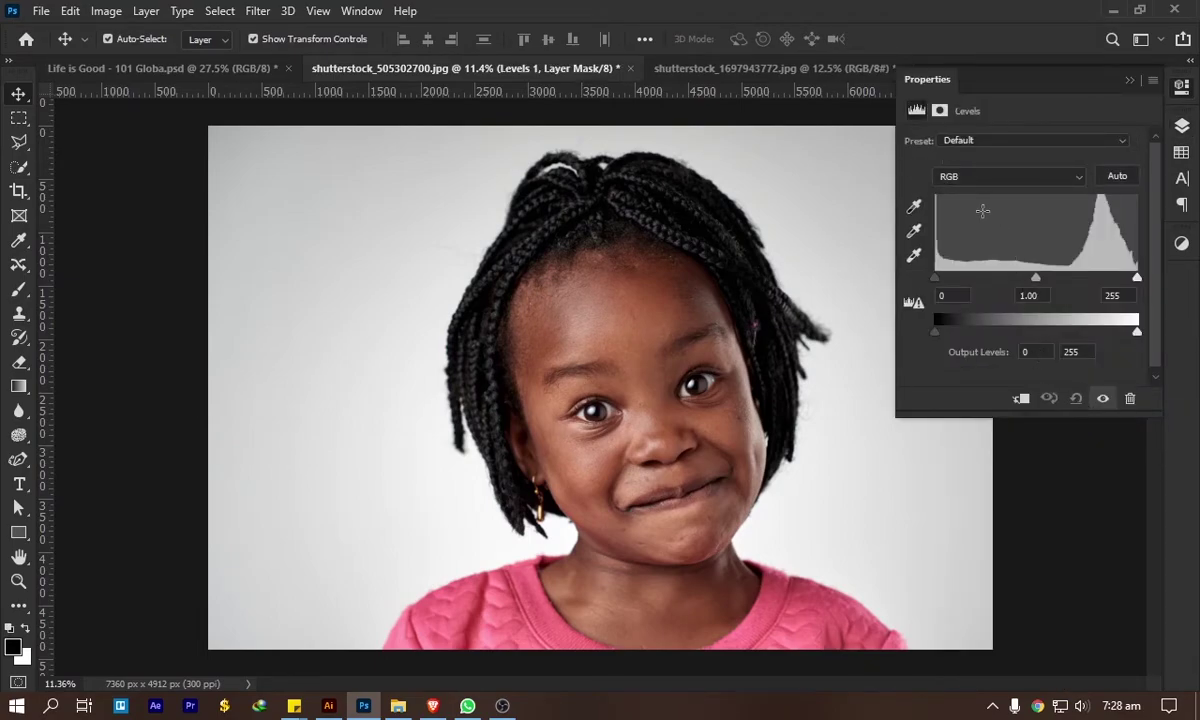
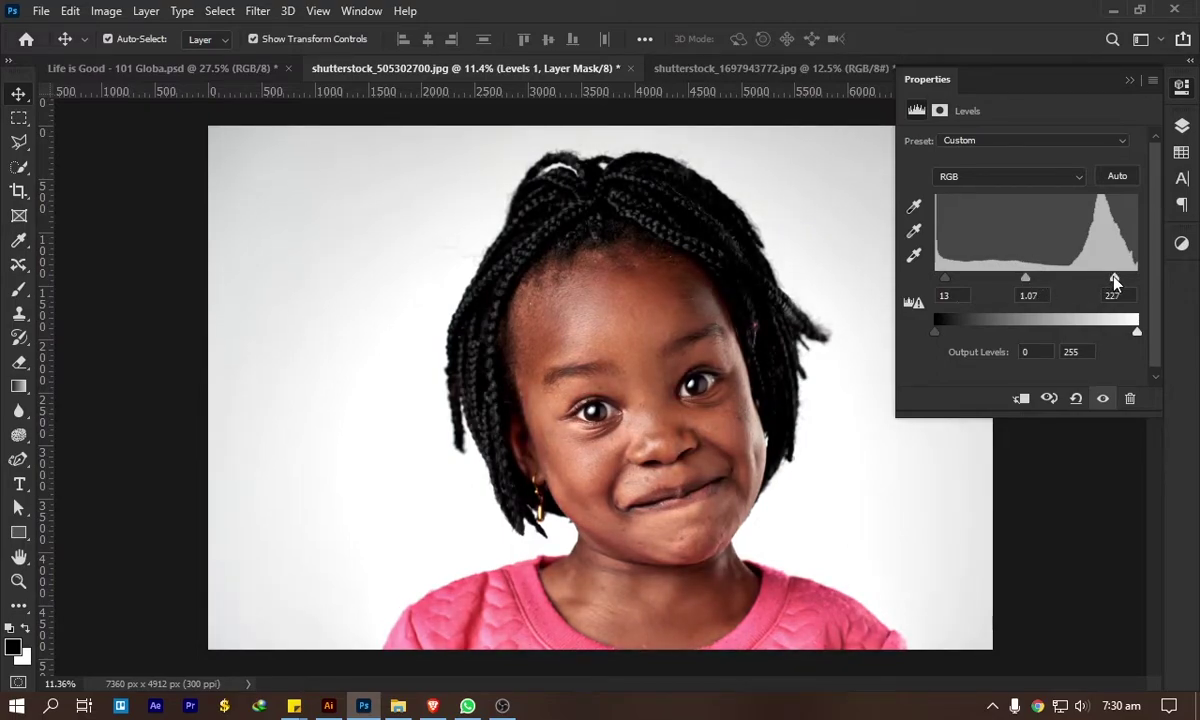
Step: Set the Levels input values to 22 for shadows, 1.22 for midtones and 187 for highlights
{"action": "left_click_drag", "start_coordinate": [1115, 278], "coordinate": [1100, 278]}
{"action": "left_click_drag", "start_coordinate": [1019, 278], "coordinate": [1025, 278]}
{"action": "left_click_drag", "start_coordinate": [946, 278], "coordinate": [952, 278]}
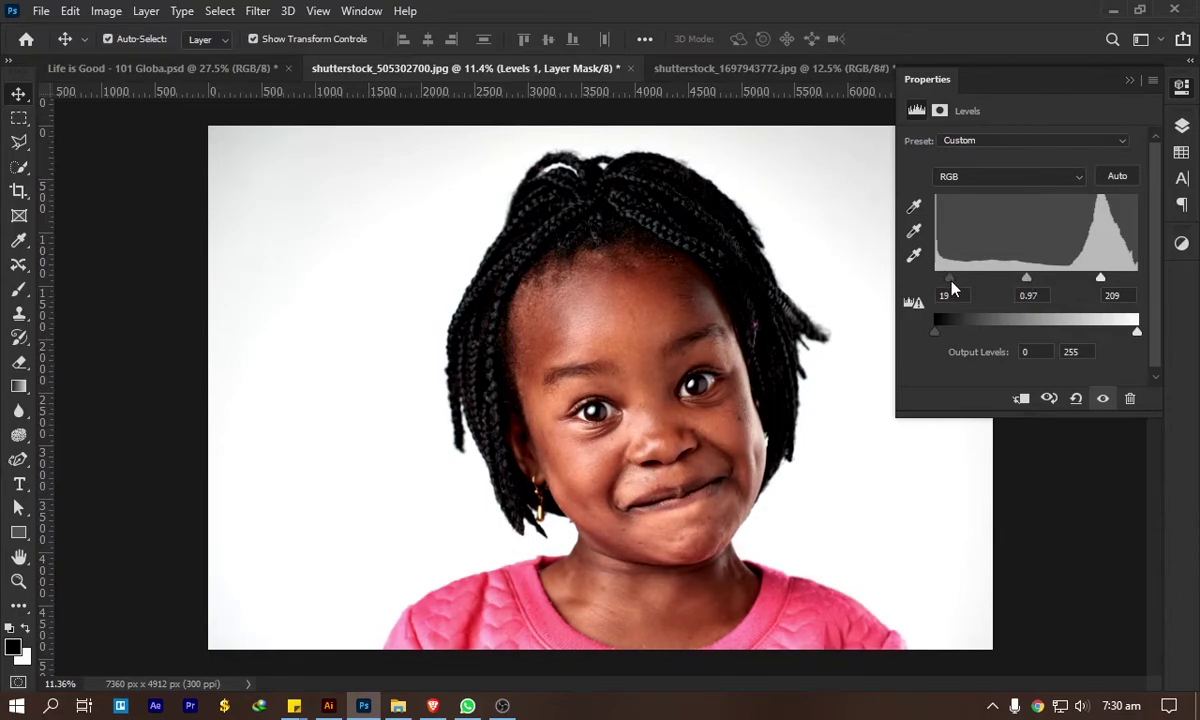
{"action": "left_click_drag", "start_coordinate": [1100, 278], "coordinate": [1009, 282]}
Step: Toggle the Levels adjustment's visibility to compare the portrait before and after
{"action": "left_click", "coordinate": [1103, 398]}
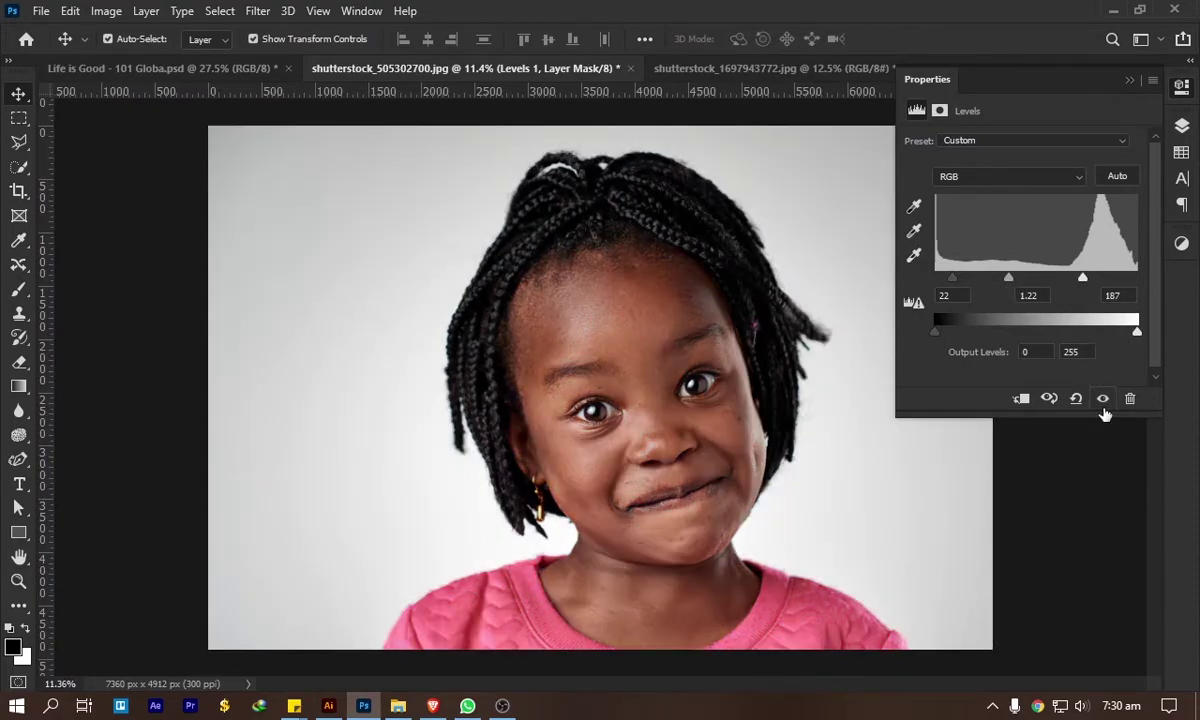
{"action": "left_click", "coordinate": [1103, 402]}
{"action": "left_click", "coordinate": [1104, 403]}
{"action": "left_click", "coordinate": [1104, 403]}
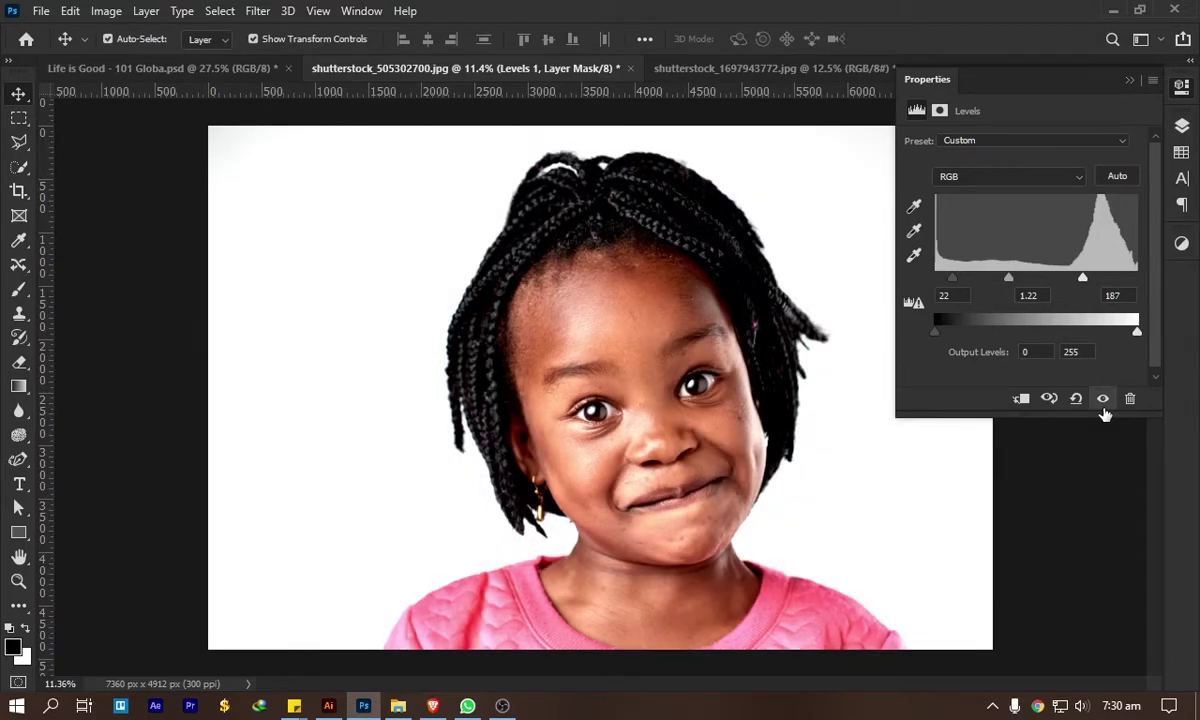
Step: Refine the Levels input values to 24 for shadows, 1.14 for midtones and 182 for highlights
{"action": "left_click_drag", "start_coordinate": [1008, 280], "coordinate": [1008, 288]}
{"action": "left_click_drag", "start_coordinate": [953, 279], "coordinate": [1011, 278]}
{"action": "left_click_drag", "start_coordinate": [1084, 280], "coordinate": [1087, 281]}
{"action": "left_click_drag", "start_coordinate": [1085, 281], "coordinate": [1012, 285]}
Step: Compare the portrait repeatedly with and without the refined Levels, and collapse the adjustment's properties
{"action": "left_click", "coordinate": [1102, 398]}
{"action": "left_click", "coordinate": [1102, 398]}
{"action": "left_click", "coordinate": [1102, 398]}
{"action": "left_click", "coordinate": [1102, 398]}
{"action": "left_click", "coordinate": [1102, 398]}
{"action": "left_click", "coordinate": [1102, 398]}
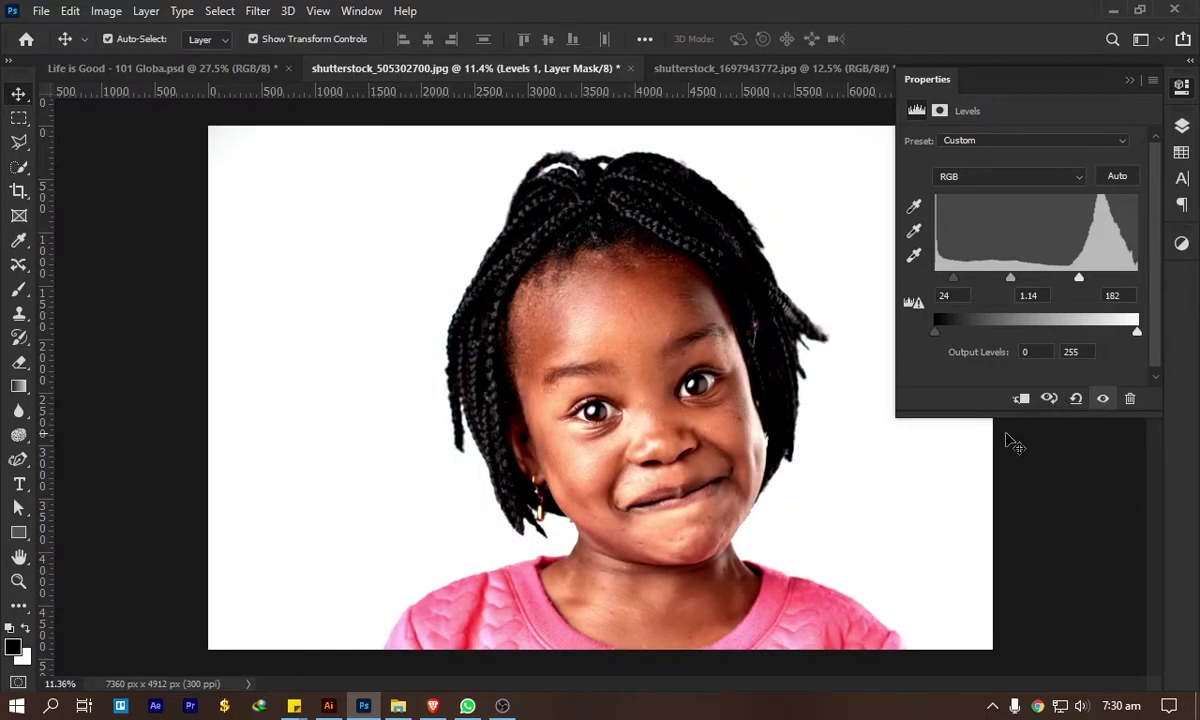
{"action": "left_click", "coordinate": [1106, 399]}
{"action": "left_click", "coordinate": [1106, 399]}
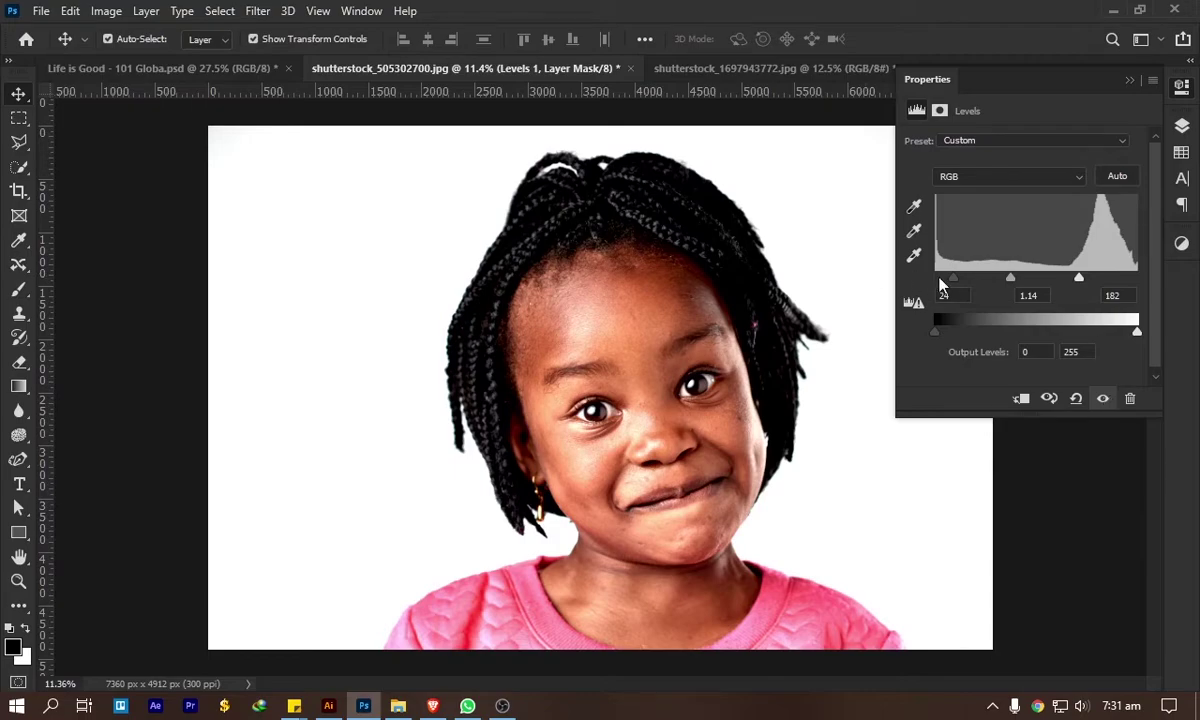
{"action": "left_click_drag", "start_coordinate": [954, 279], "coordinate": [953, 283]}
{"action": "left_click", "coordinate": [901, 74]}
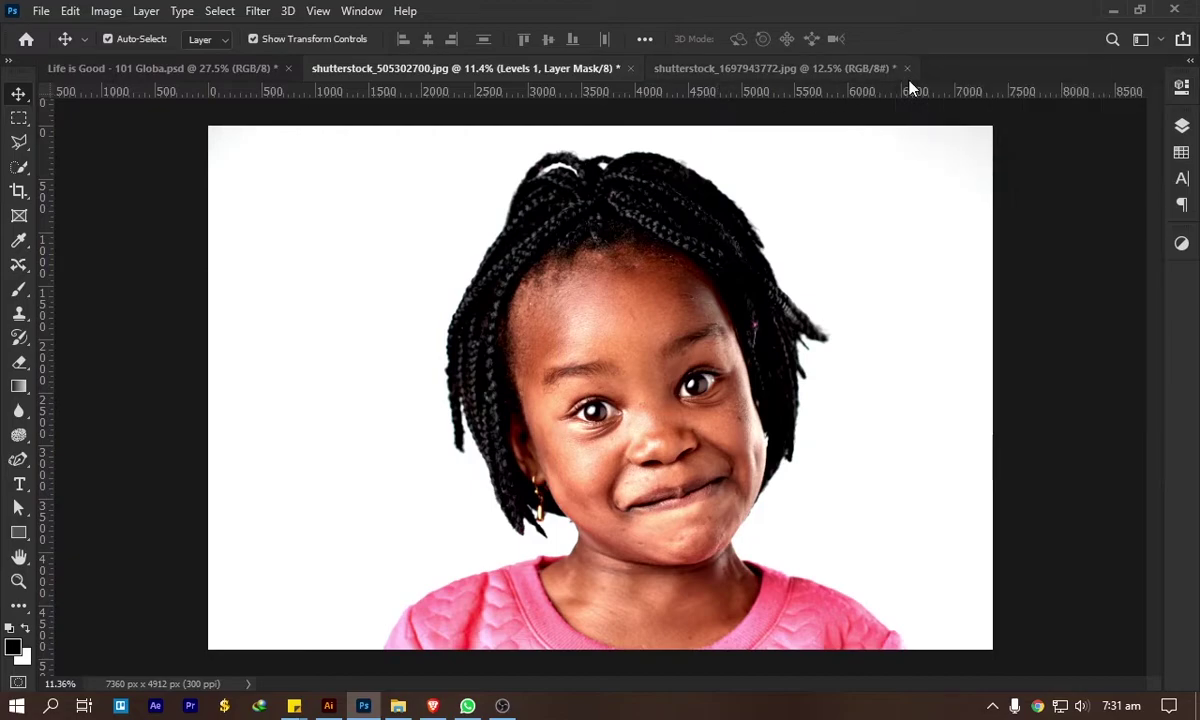
Step: Switch to the shutterstock_1697943772.jpg popcorn photo and add a Curves adjustment layer
{"action": "left_click", "coordinate": [737, 70]}
{"action": "key", "text": "F7"}
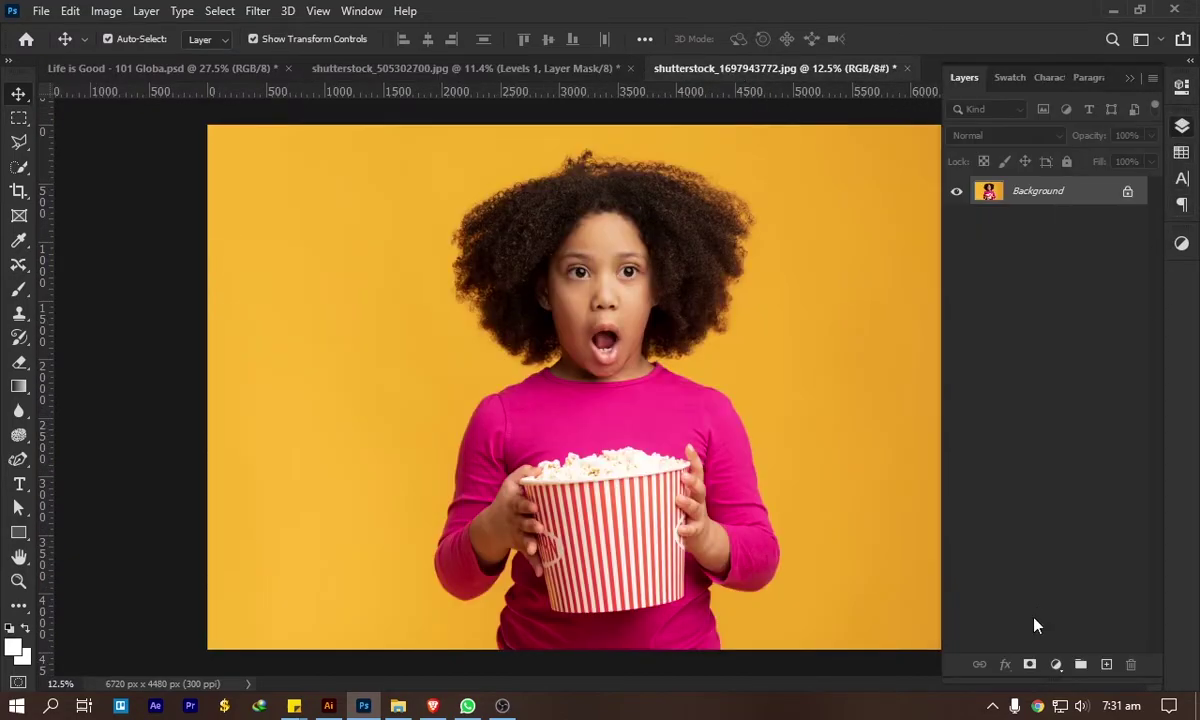
{"action": "left_click", "coordinate": [1056, 665]}
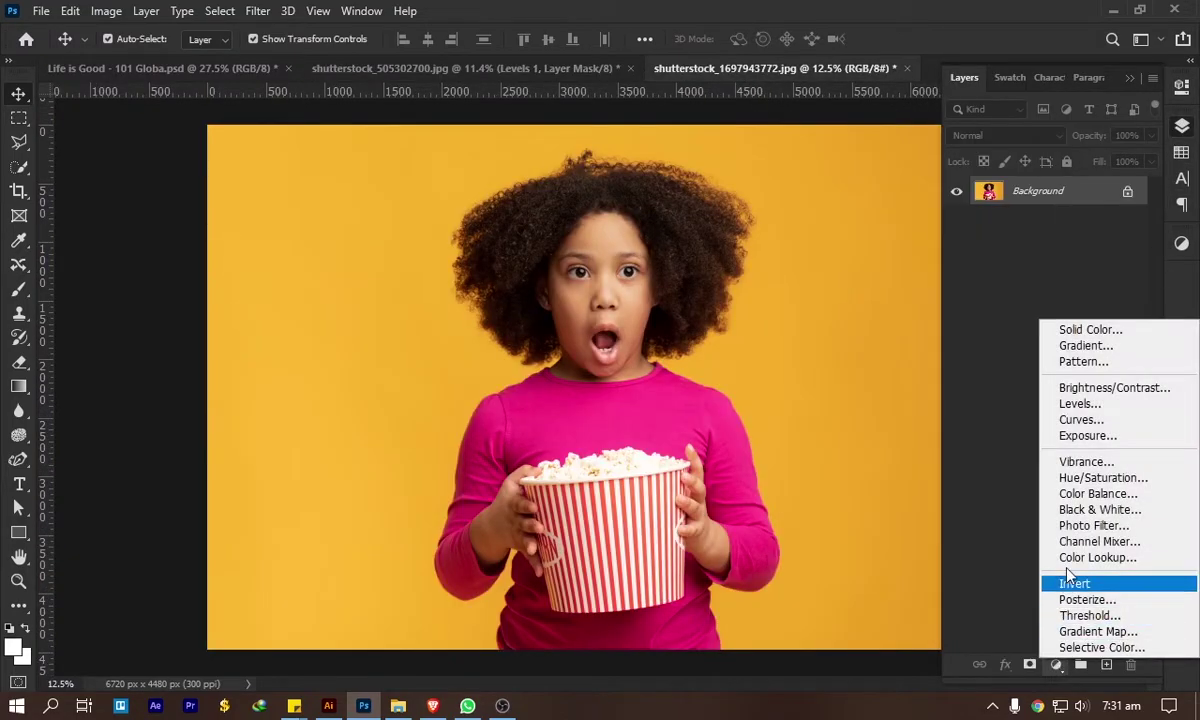
{"action": "left_click", "coordinate": [1056, 665]}
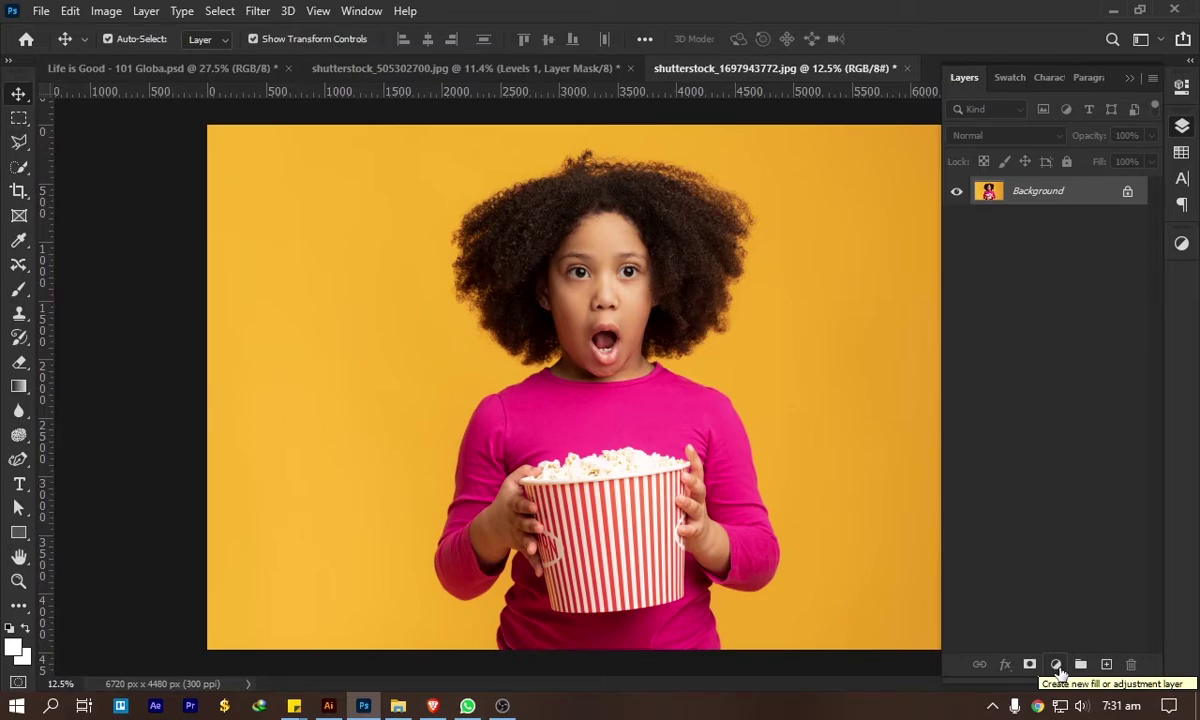
{"action": "left_click", "coordinate": [1058, 667]}
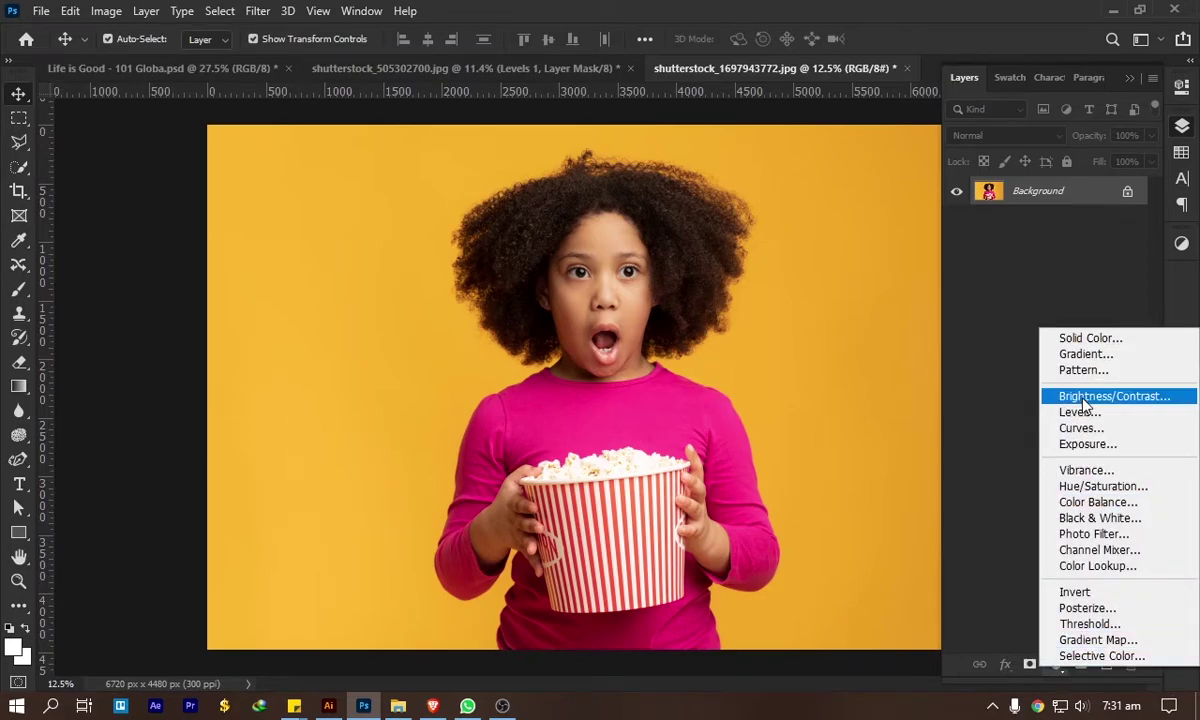
{"action": "left_click", "coordinate": [1078, 431]}
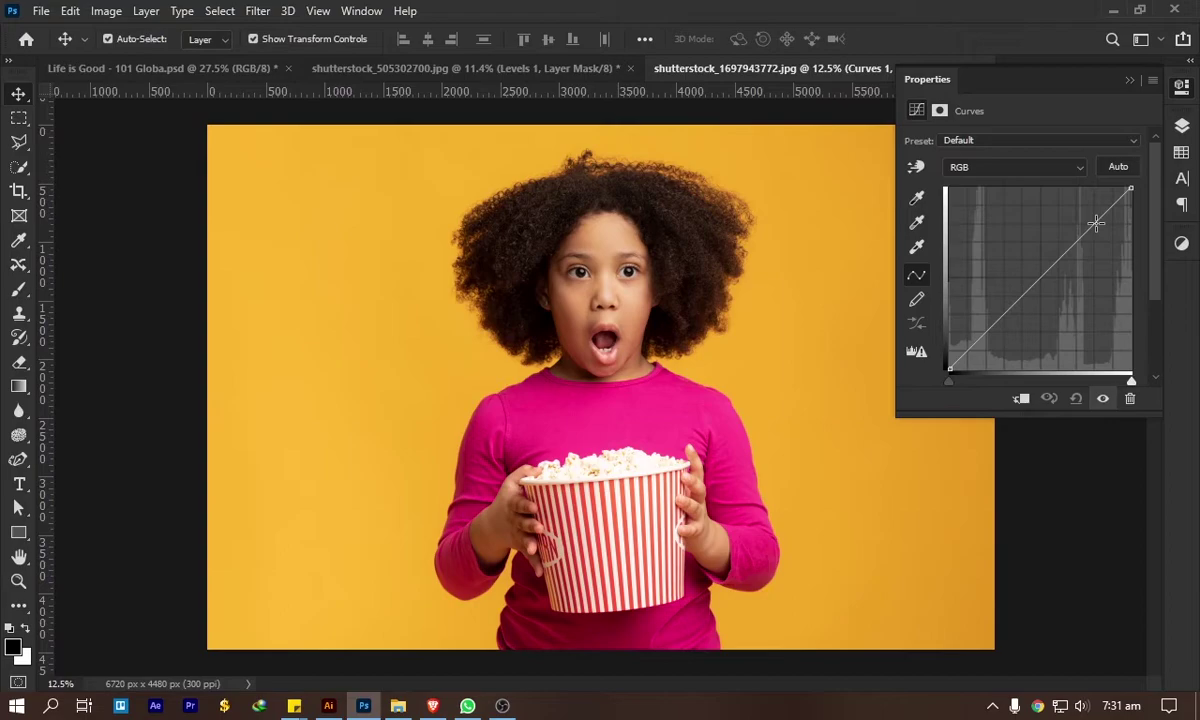
Step: Try brightening and darkening the popcorn photo with a highlight point on the RGB curve, and reset the curve to default
{"action": "left_click", "coordinate": [1096, 222]}
{"action": "left_click_drag", "start_coordinate": [1096, 222], "coordinate": [1091, 217]}
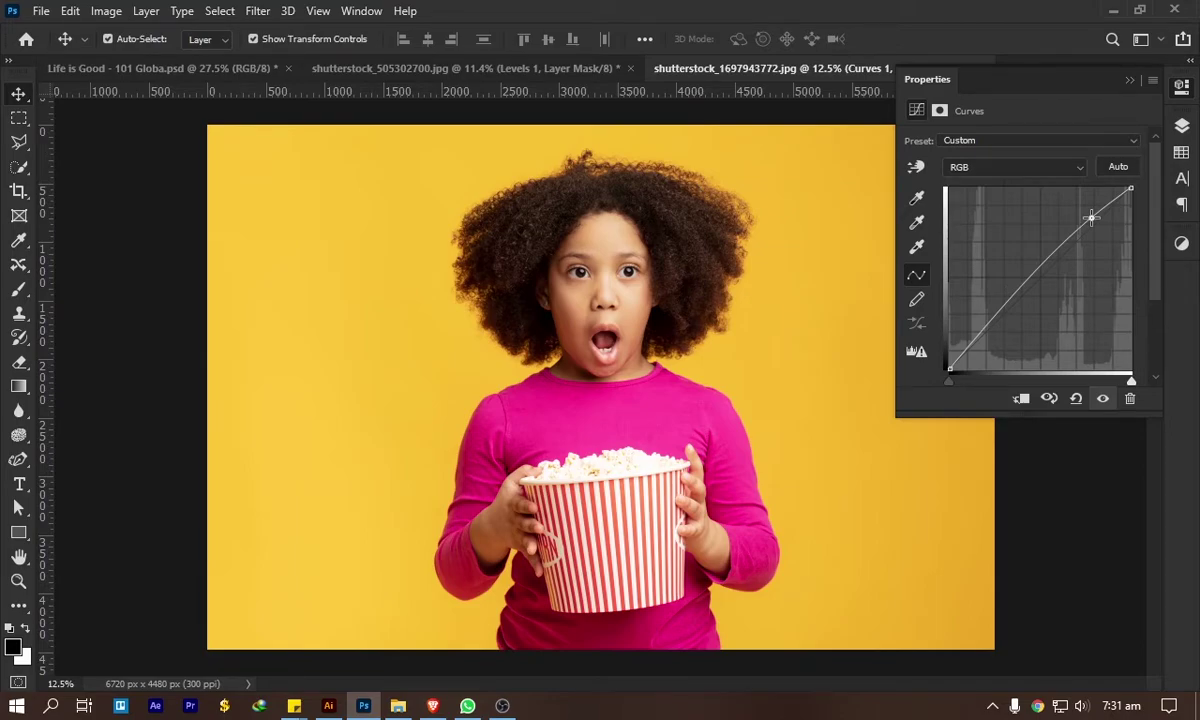
{"action": "left_click_drag", "start_coordinate": [1091, 217], "coordinate": [1098, 245]}
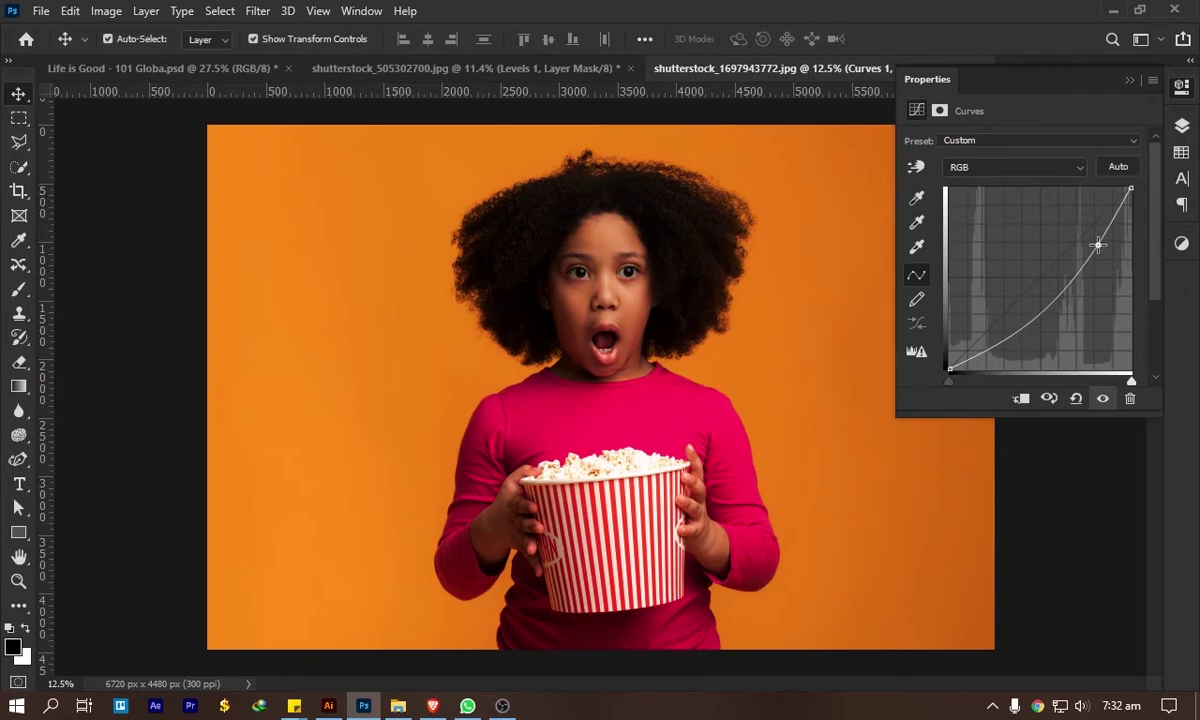
{"action": "left_click", "coordinate": [1076, 398]}
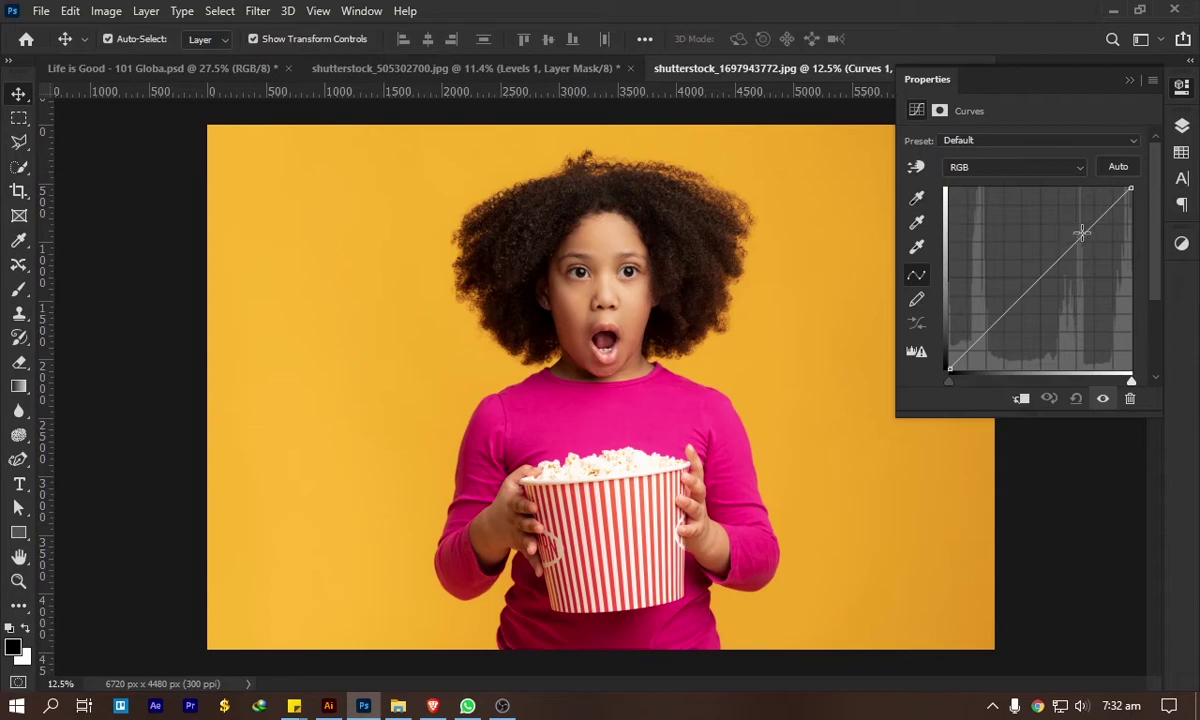
Step: Shape the RGB curve into an S with a raised highlight point, a midtone point and a lowered shadow point
{"action": "left_click_drag", "start_coordinate": [1083, 241], "coordinate": [1081, 223]}
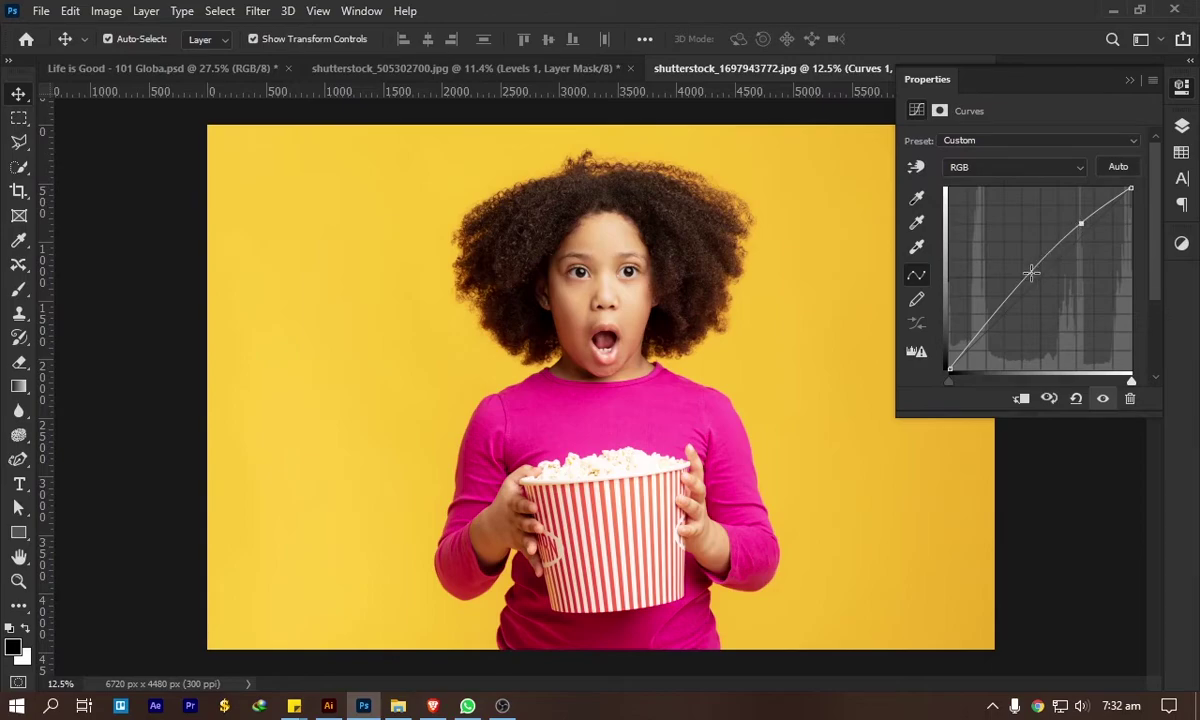
{"action": "mouse_move", "coordinate": [986, 334]}
{"action": "left_mouse_down"}
{"action": "mouse_move", "coordinate": [981, 344]}
{"action": "mouse_move", "coordinate": [971, 330]}
{"action": "left_mouse_up"}
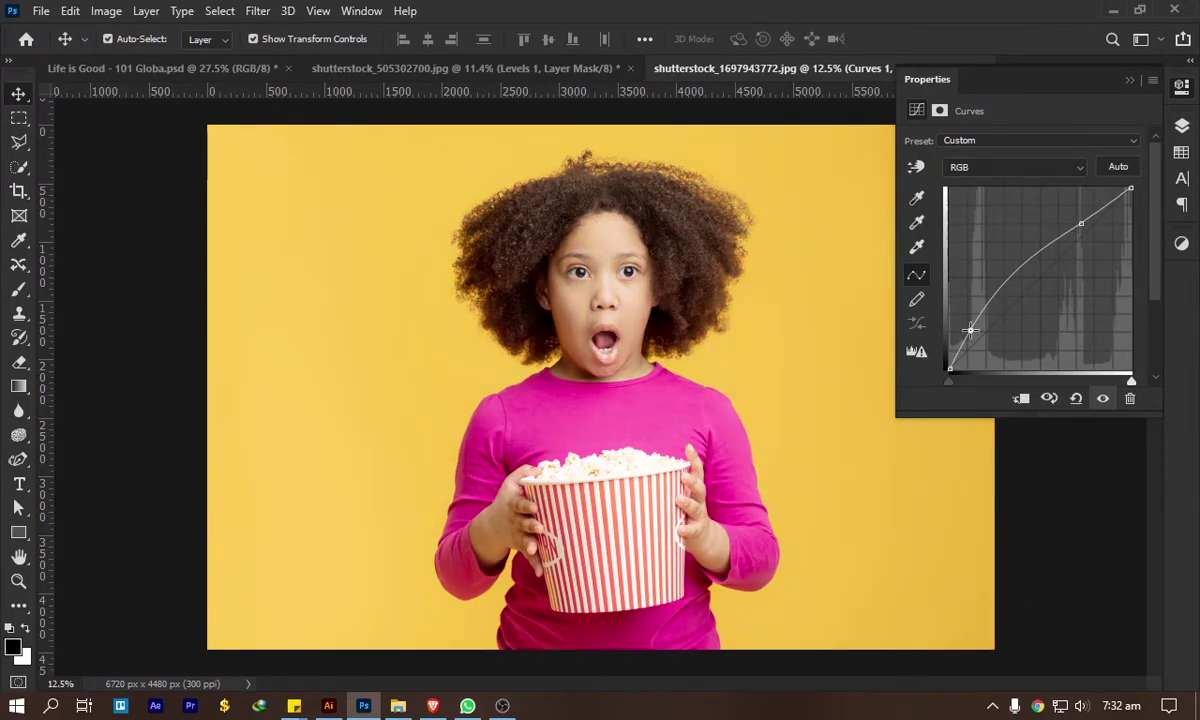
{"action": "left_click_drag", "start_coordinate": [971, 330], "coordinate": [982, 343]}
{"action": "left_click", "coordinate": [1034, 277]}
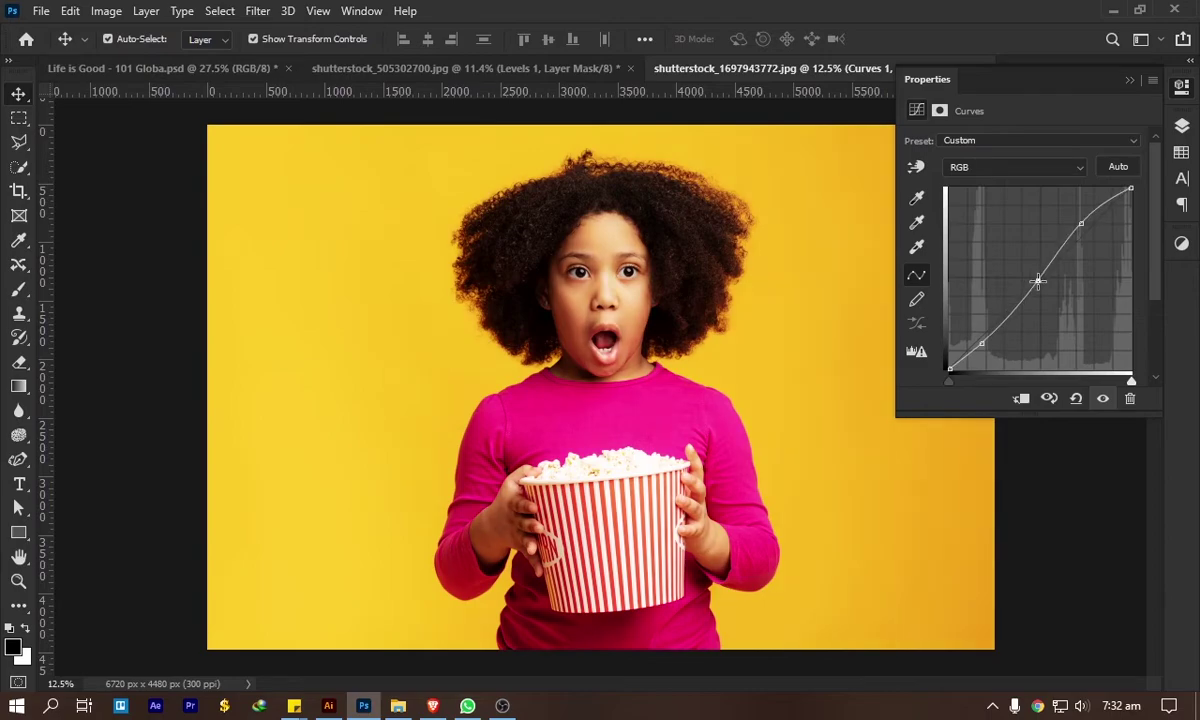
{"action": "mouse_move", "coordinate": [1034, 277]}
{"action": "left_mouse_down"}
{"action": "mouse_move", "coordinate": [1041, 289]}
{"action": "mouse_move", "coordinate": [1036, 277]}
{"action": "left_mouse_up"}
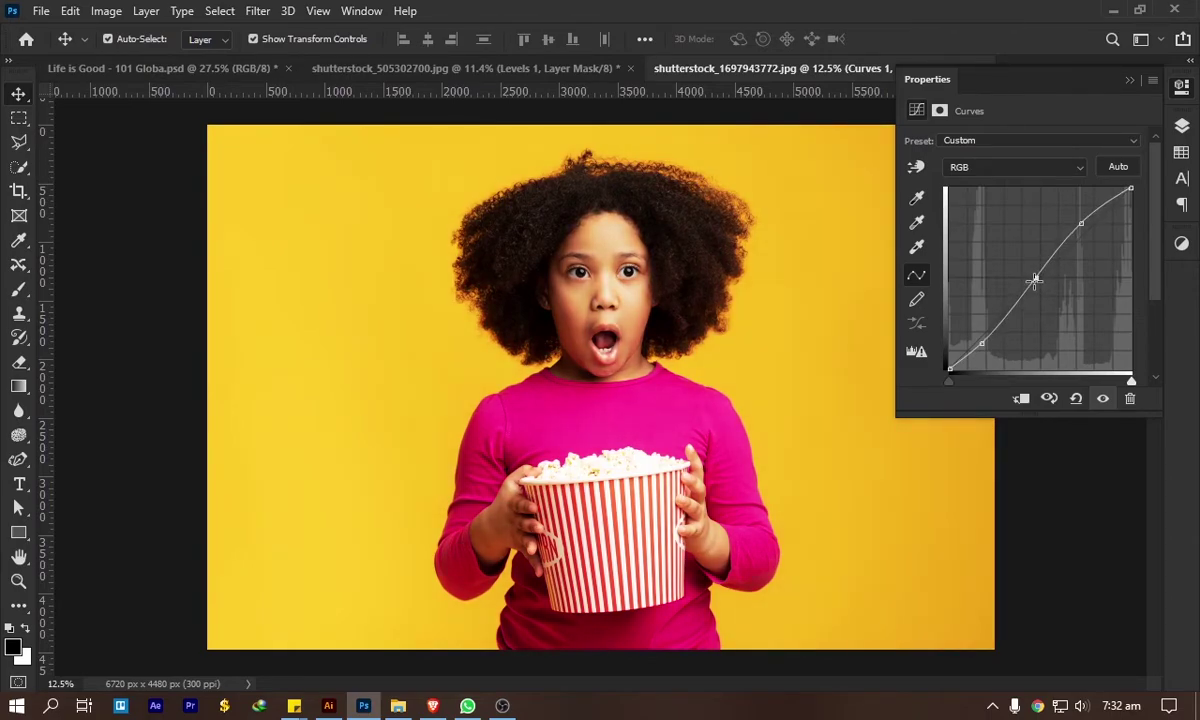
{"action": "left_click", "coordinate": [1083, 222]}
{"action": "left_click_drag", "start_coordinate": [1083, 222], "coordinate": [1075, 219]}
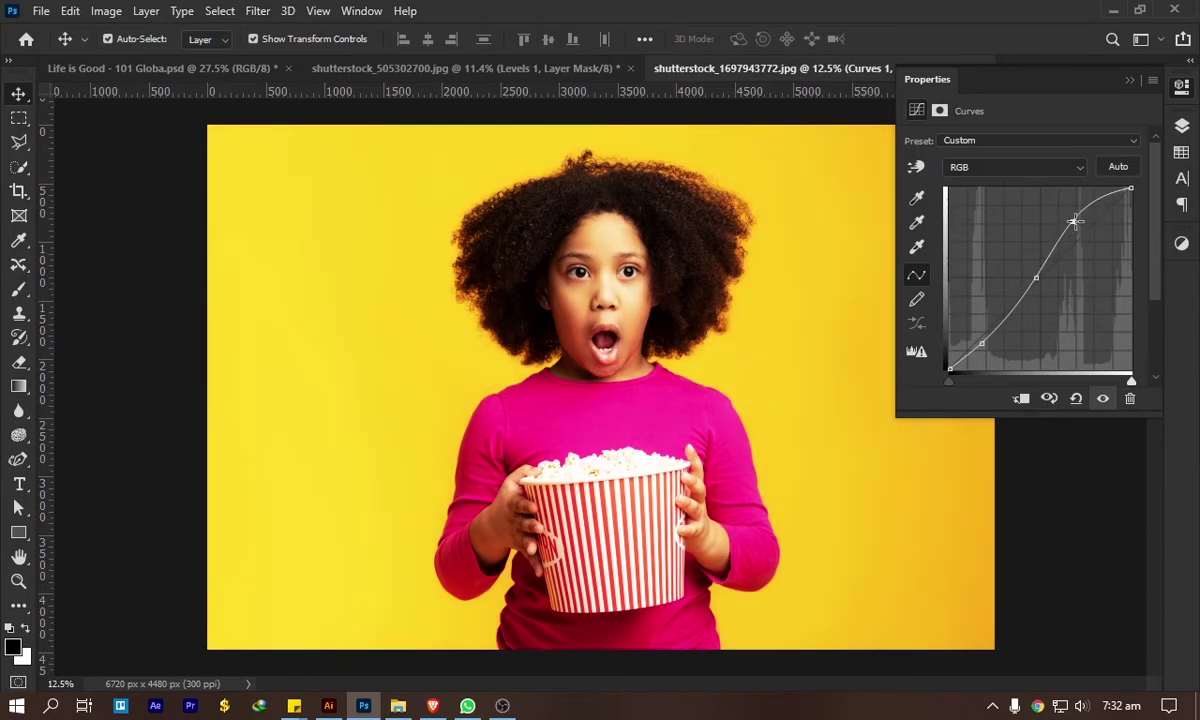
Step: Toggle the Curves adjustment off and on to compare the popcorn photo before and after
{"action": "left_click", "coordinate": [1102, 398]}
{"action": "left_click", "coordinate": [1102, 398]}
{"action": "left_click", "coordinate": [1101, 398]}
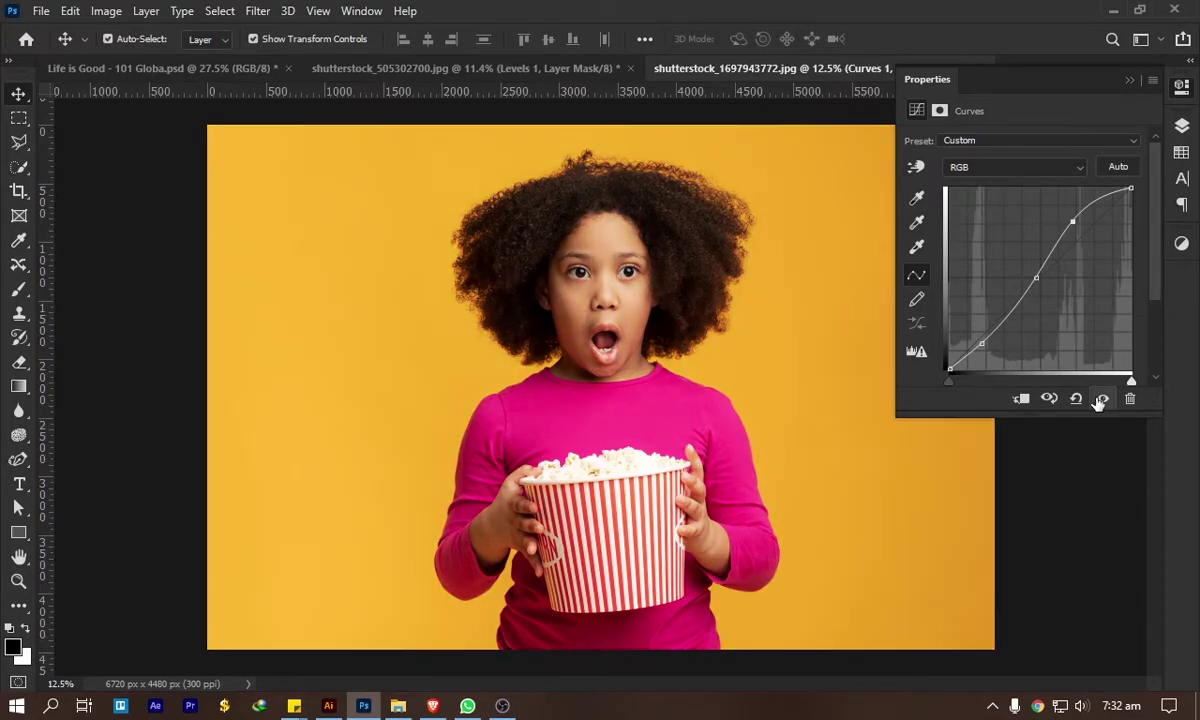
{"action": "left_click", "coordinate": [1101, 398]}
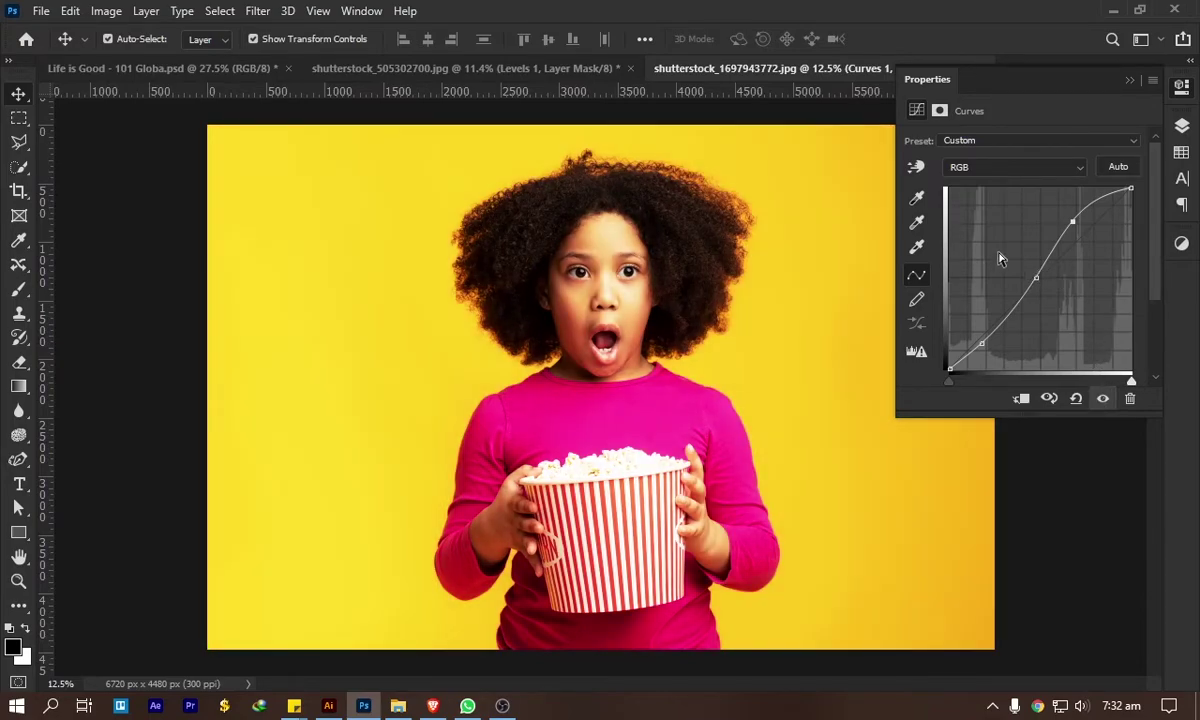